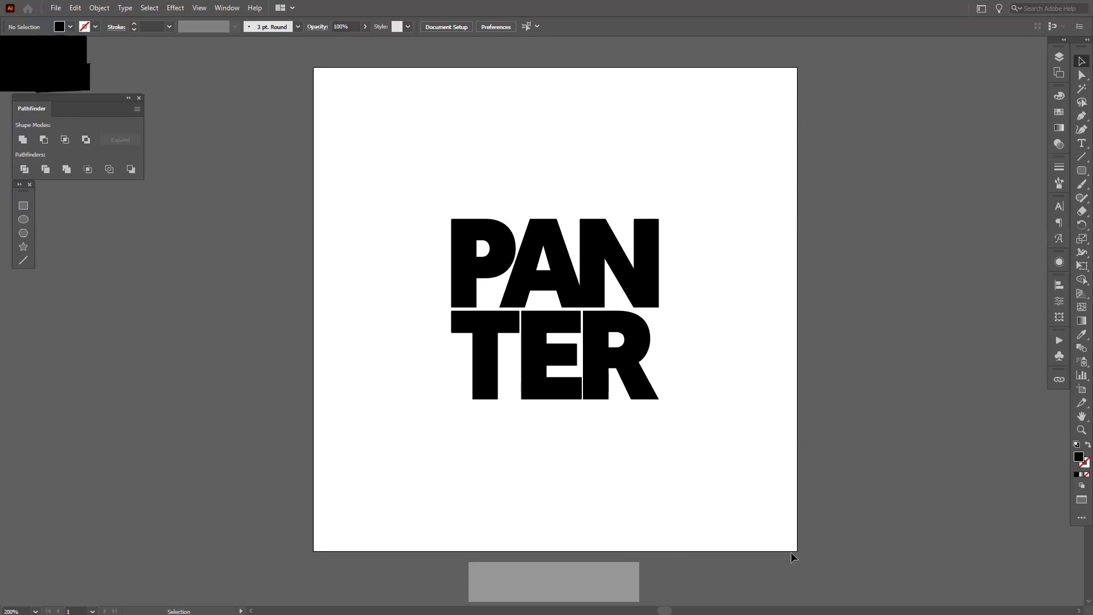
Step: Fill the black PANTER lettering group with a mid-grey swatch
scroll(634, 265, up, 2)
key(space)
scroll(674, 309, down, 2)
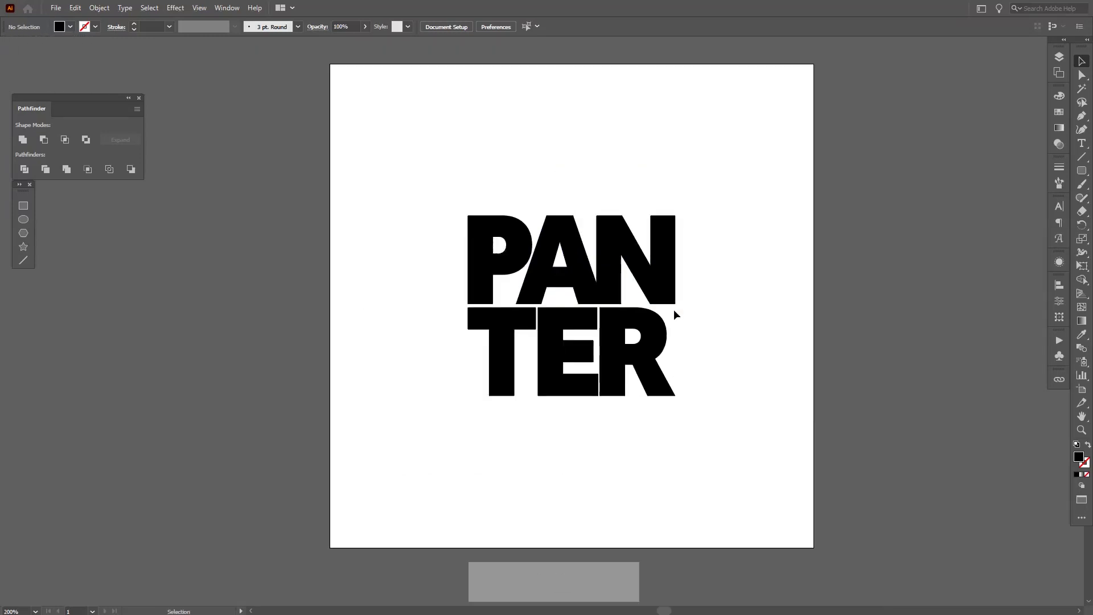
click(523, 217)
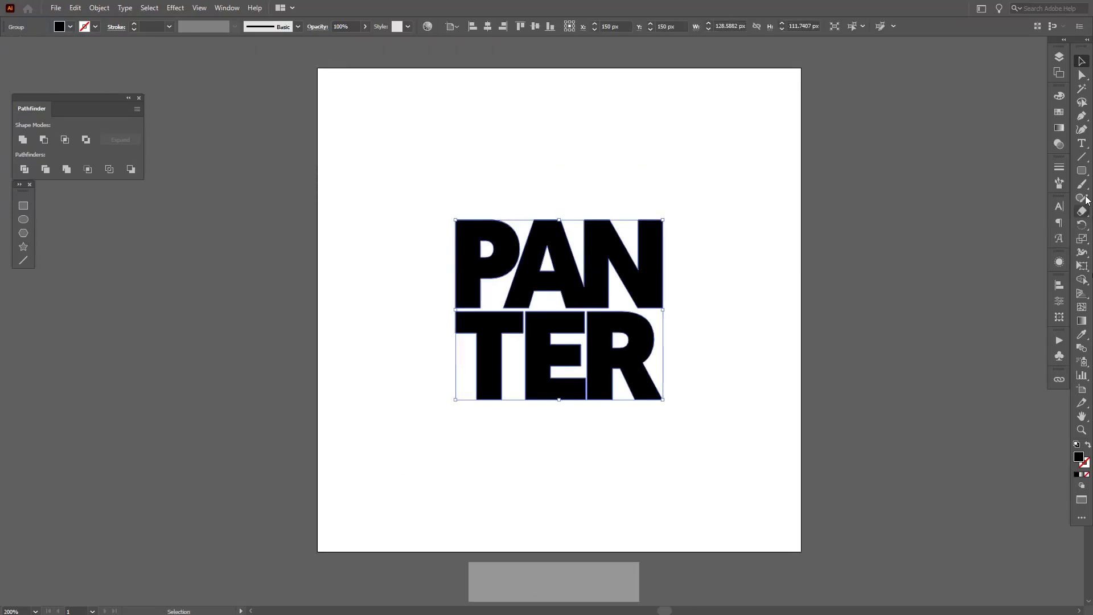
click(1060, 113)
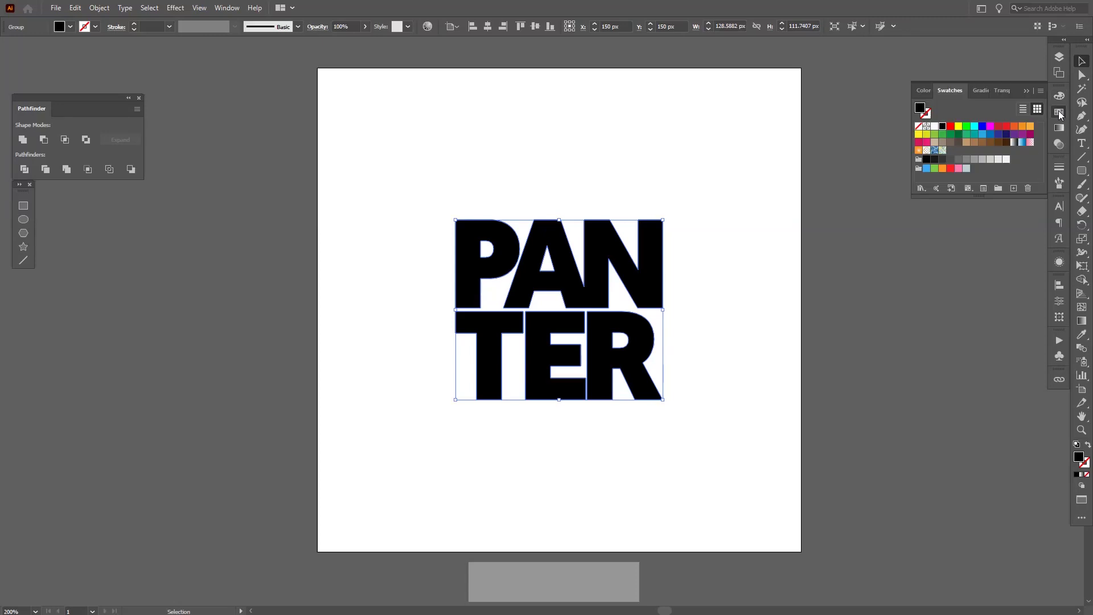
click(958, 161)
Step: Deselect, zoom in, and reselect the grey PANTER lettering group
click(871, 244)
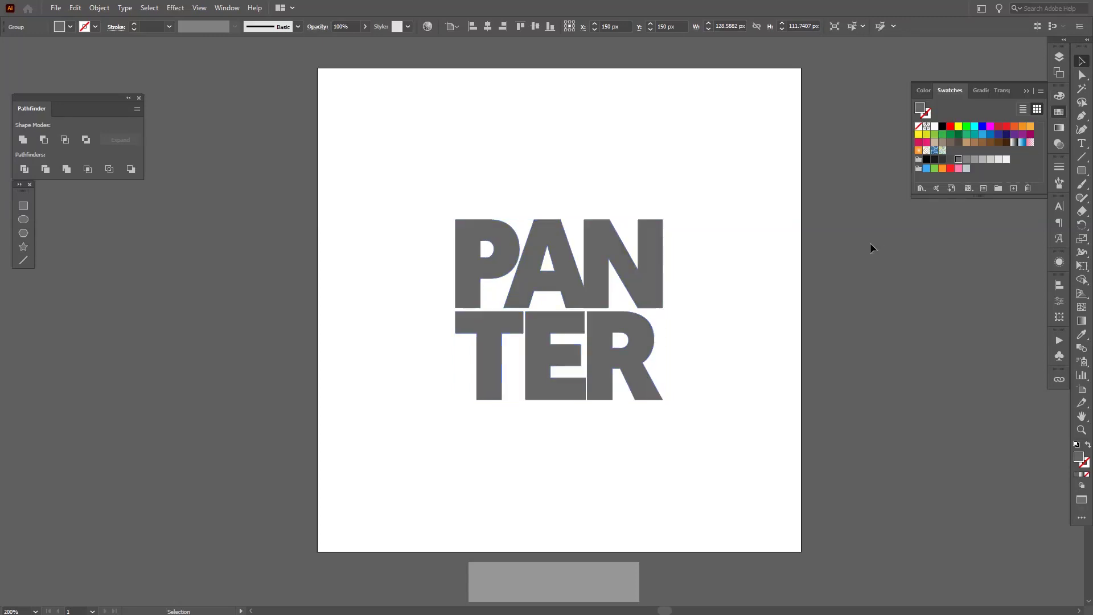
key(space)
scroll(807, 251, up, 1)
key(space)
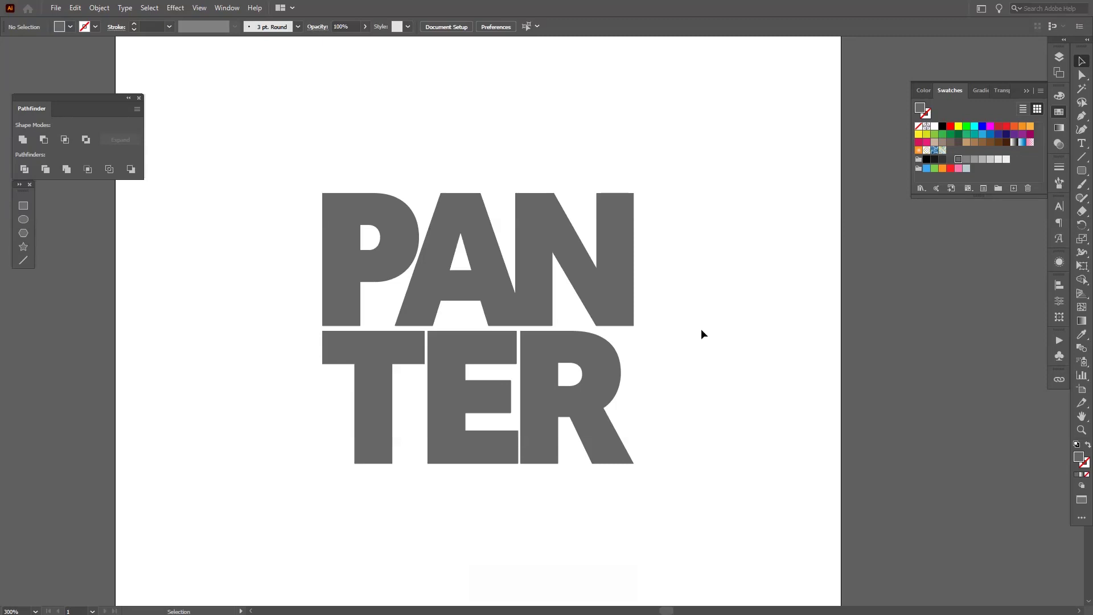
click(539, 294)
Step: Duplicate the PANTER lettering in place with copy and paste in front (Ctrl+F)
scroll(540, 296, up, 1)
key(space)
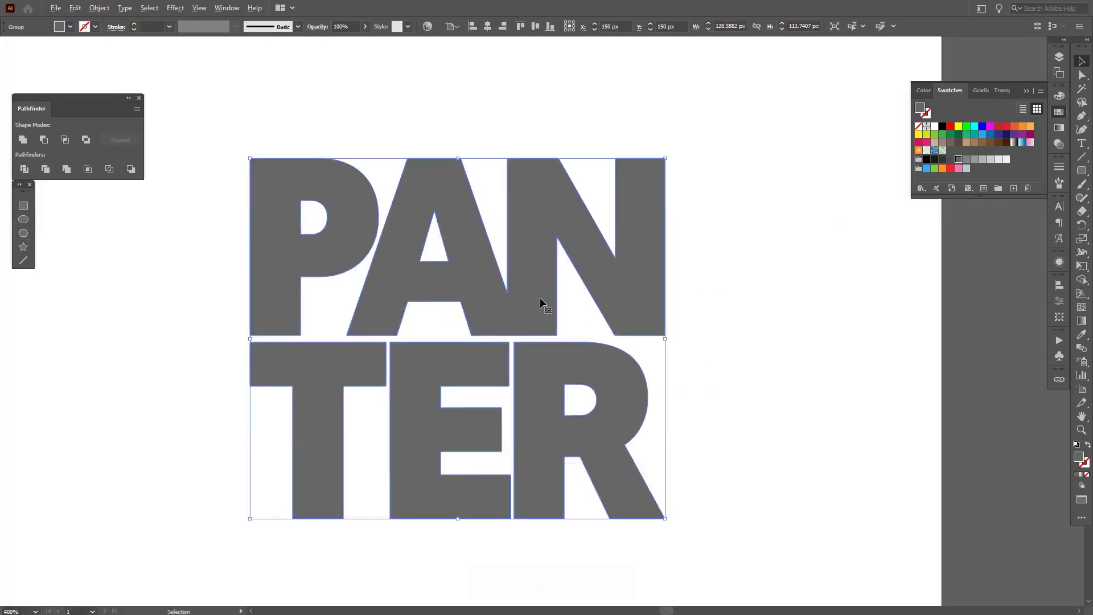
key(ctrl)
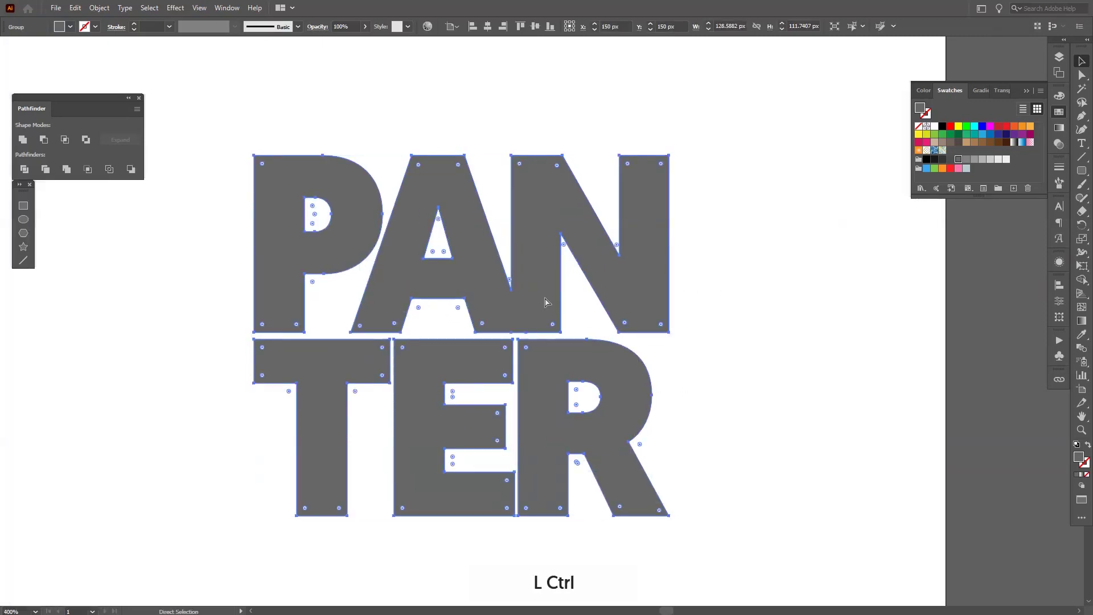
key(ctrl+f)
Step: Shrink the front copy from its centre to about 24.8 × 21.6 px
click(682, 309)
drag(647, 302, 803, 332)
key(ctrl+z)
key(ctrl+z)
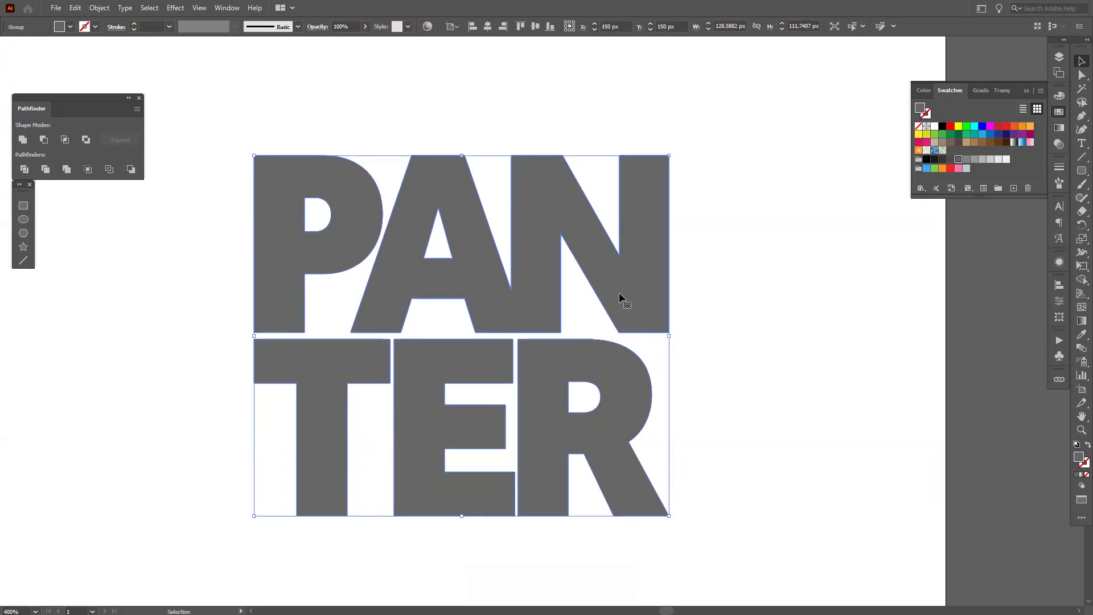
drag(619, 292, 721, 360)
key(ctrl+z)
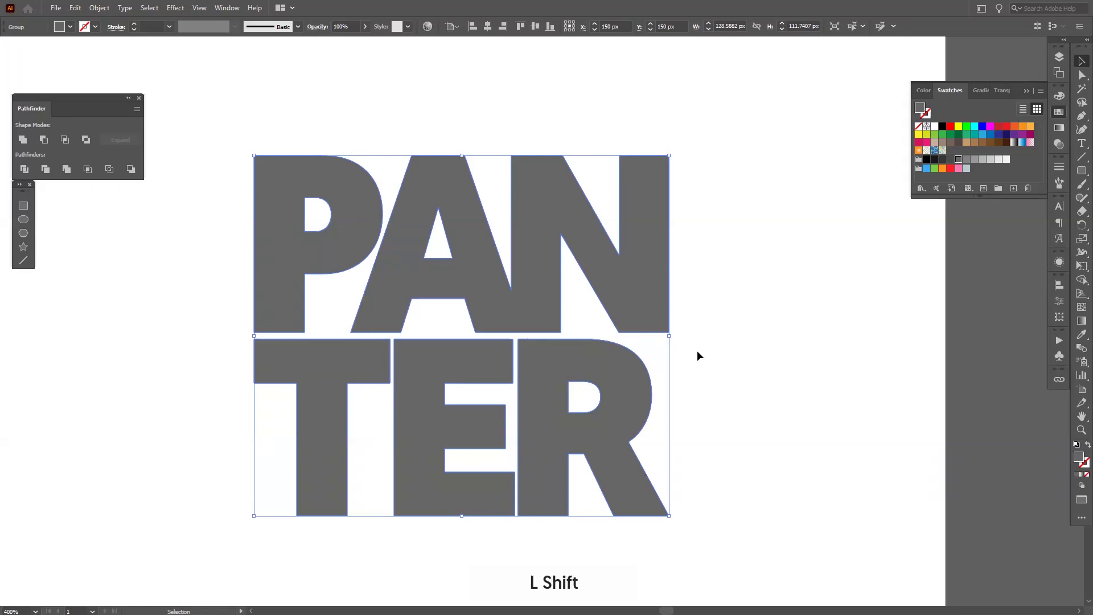
drag(669, 336, 503, 362)
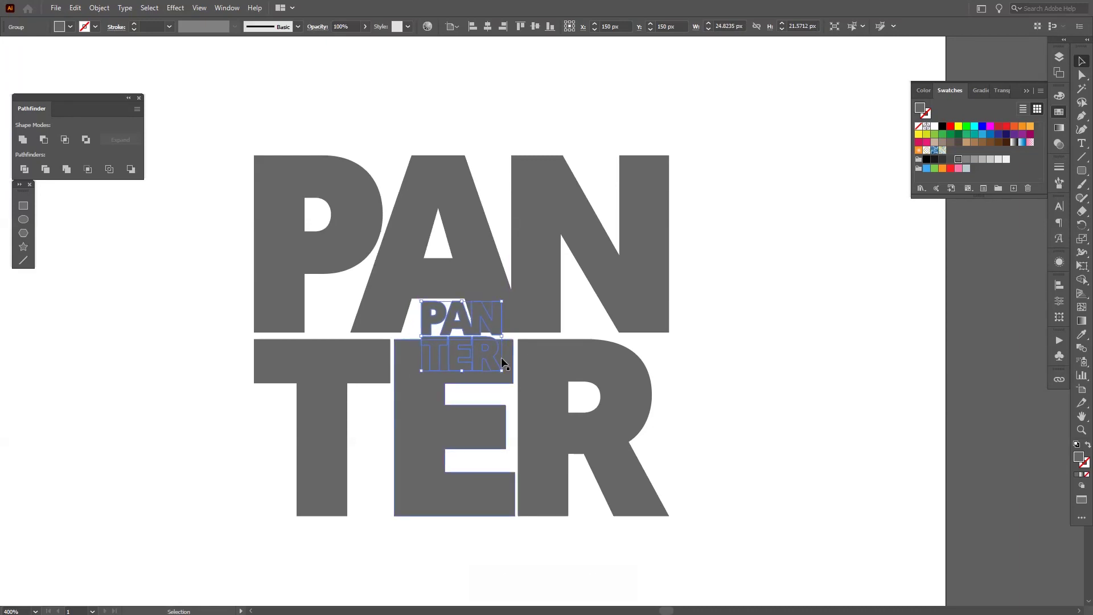
Step: In the Layers panel, move the small copy's group below the large PANTER group
click(1058, 58)
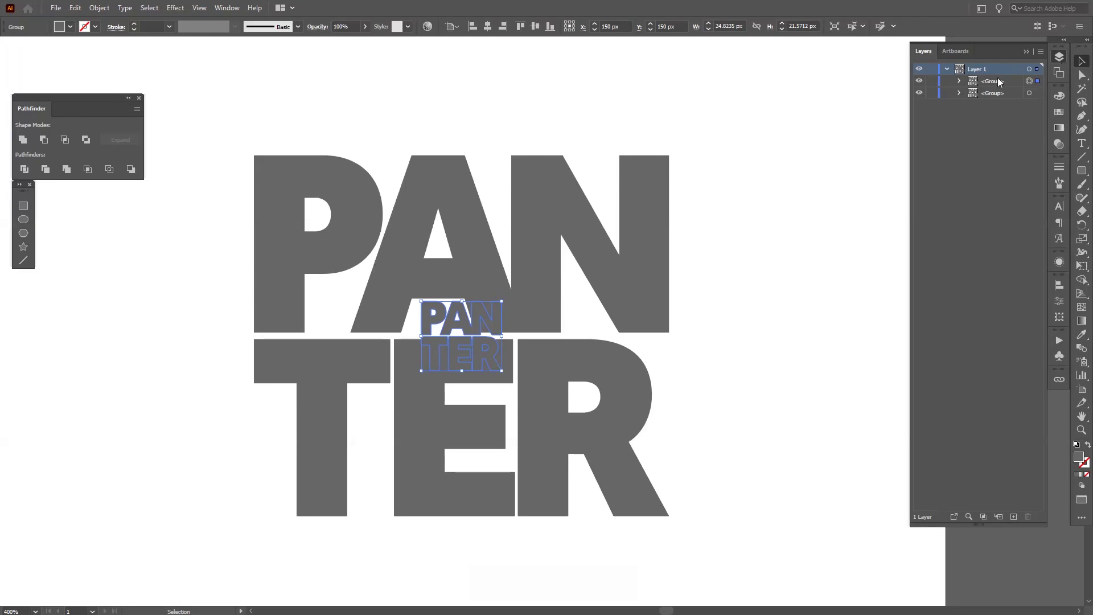
drag(999, 83, 1004, 96)
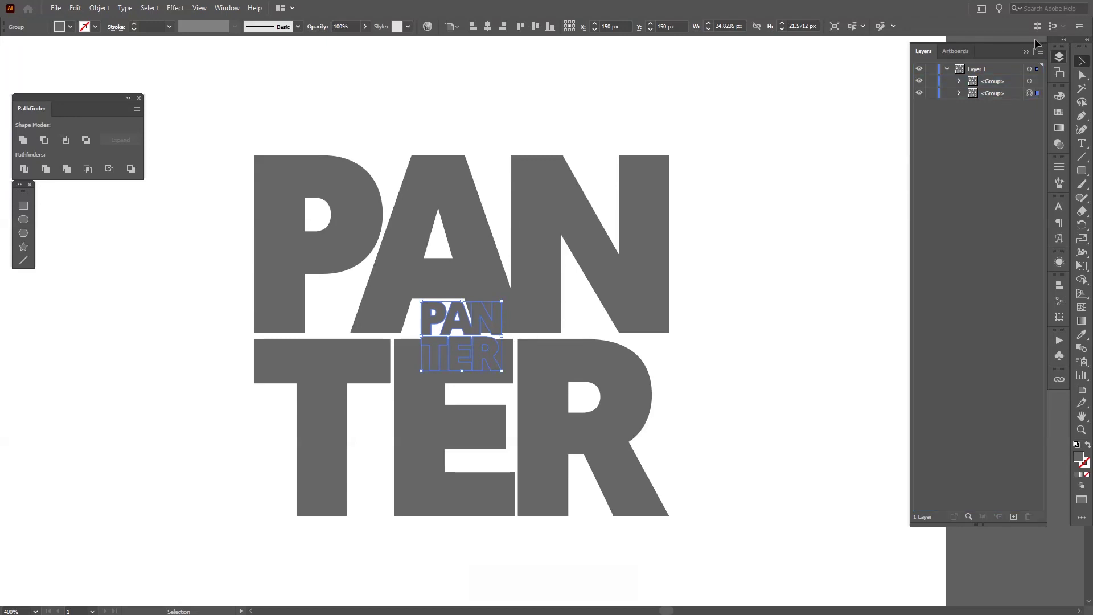
click(1026, 53)
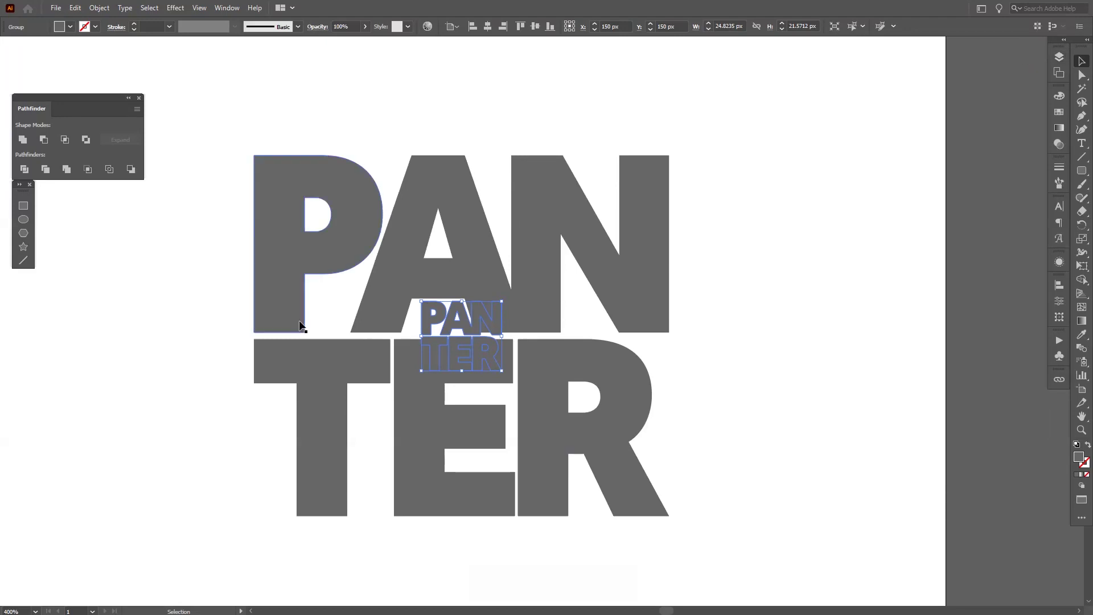
Step: Fill the small PANTER copy with the black swatch
click(1061, 112)
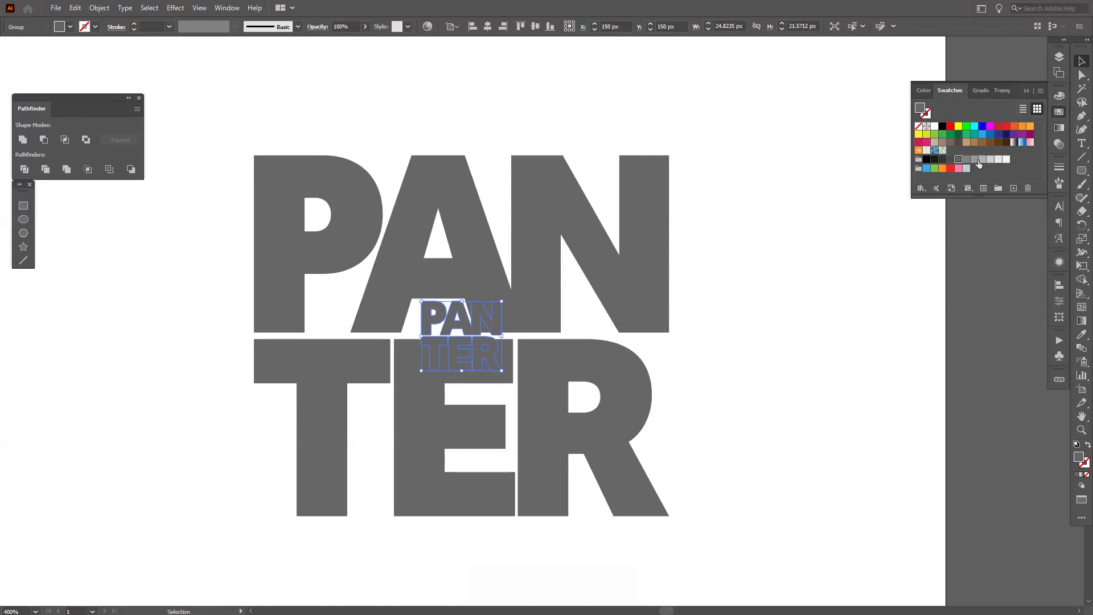
click(928, 160)
click(1026, 91)
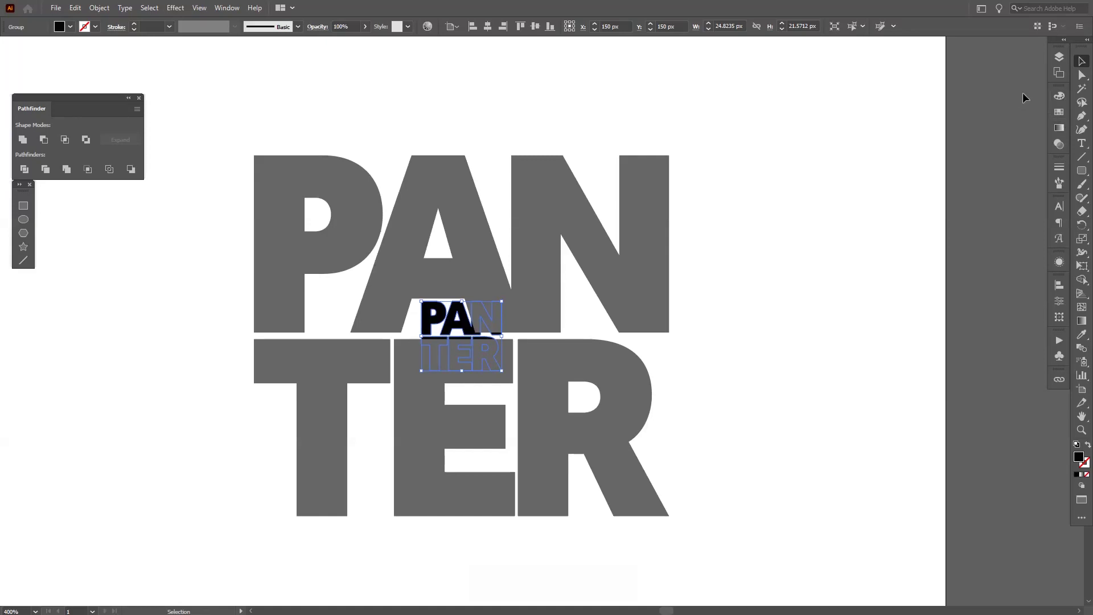
Step: Fill the large PANTER lettering with a bright blue swatch
drag(769, 239, 593, 176)
click(1058, 112)
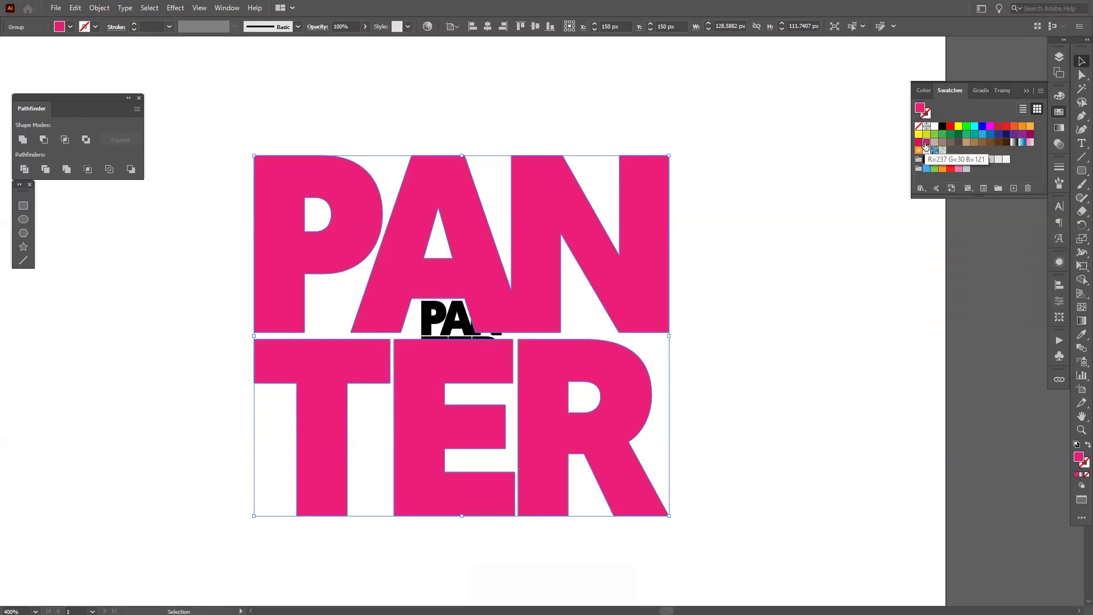
click(983, 137)
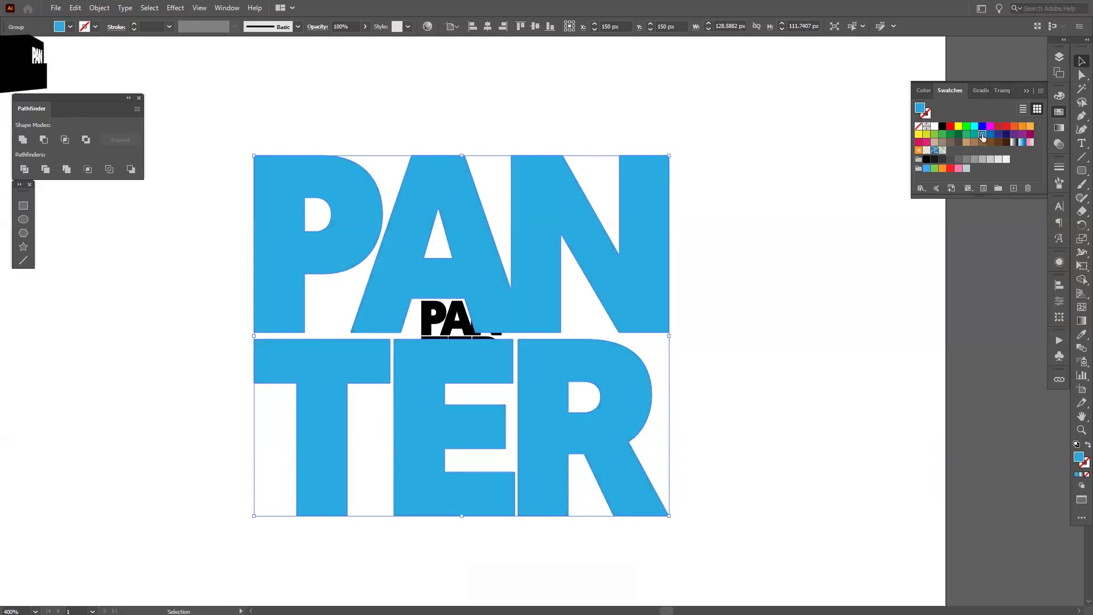
click(861, 306)
drag(777, 486, 220, 240)
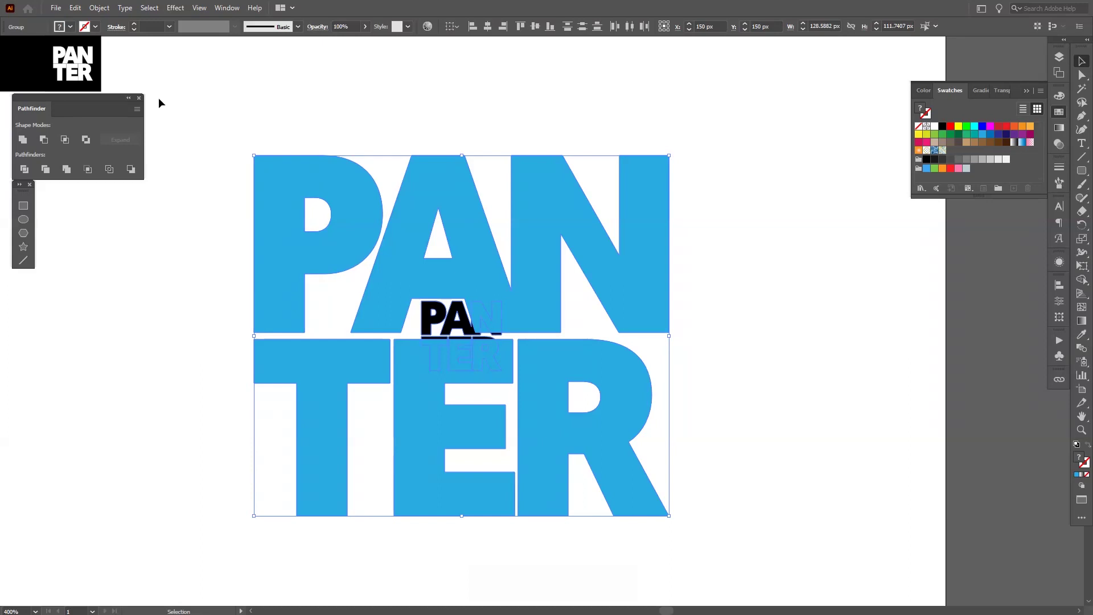
Step: Blend the large and small PANTER groups with Object > Blend > Make
click(91, 5)
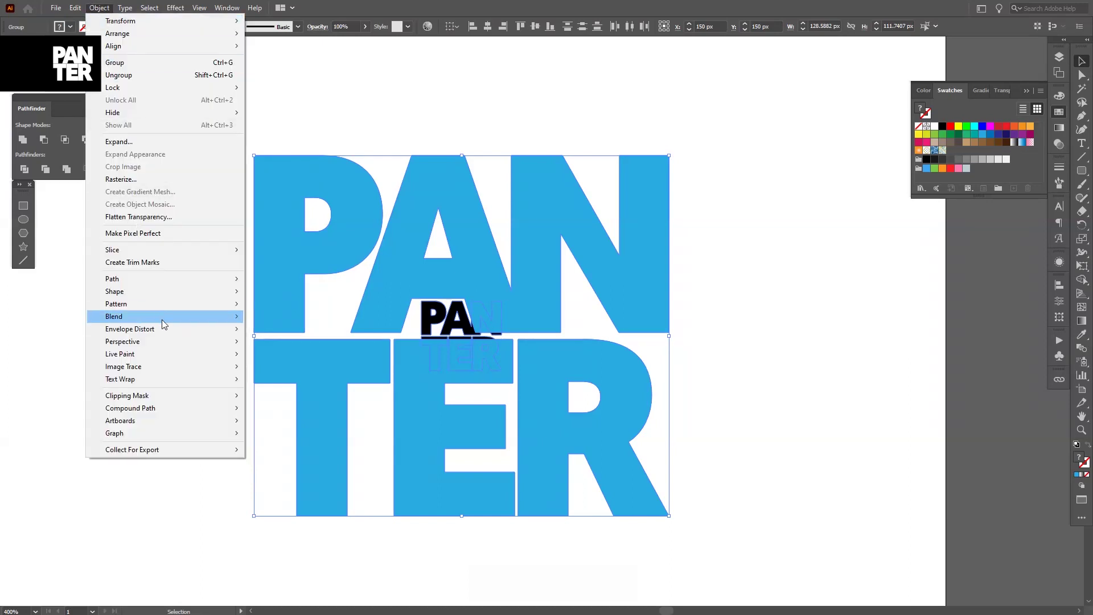
mouse_move(161, 319)
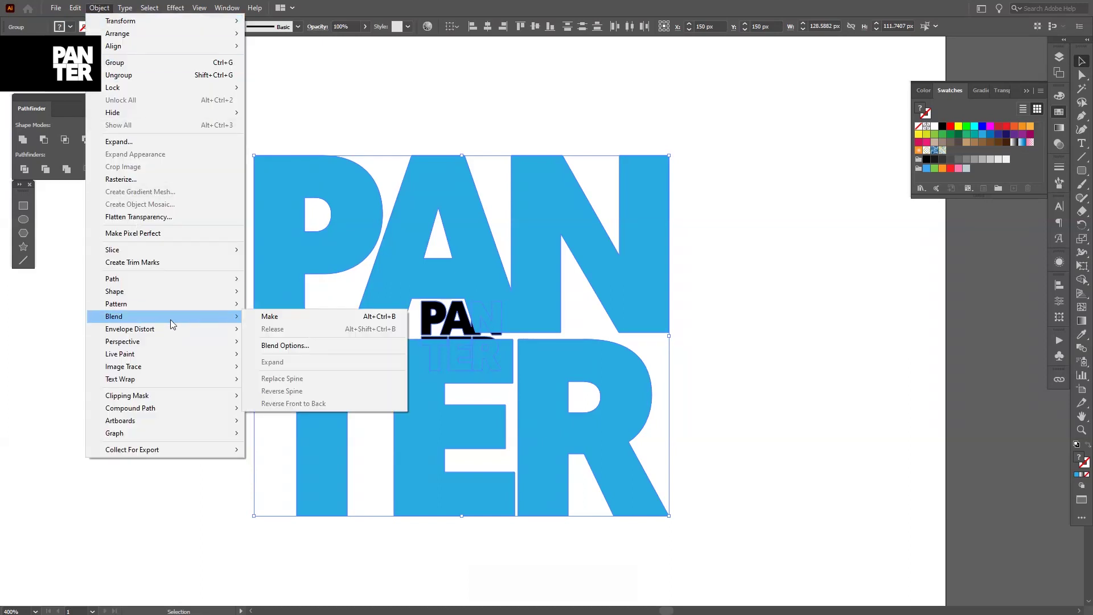
click(282, 320)
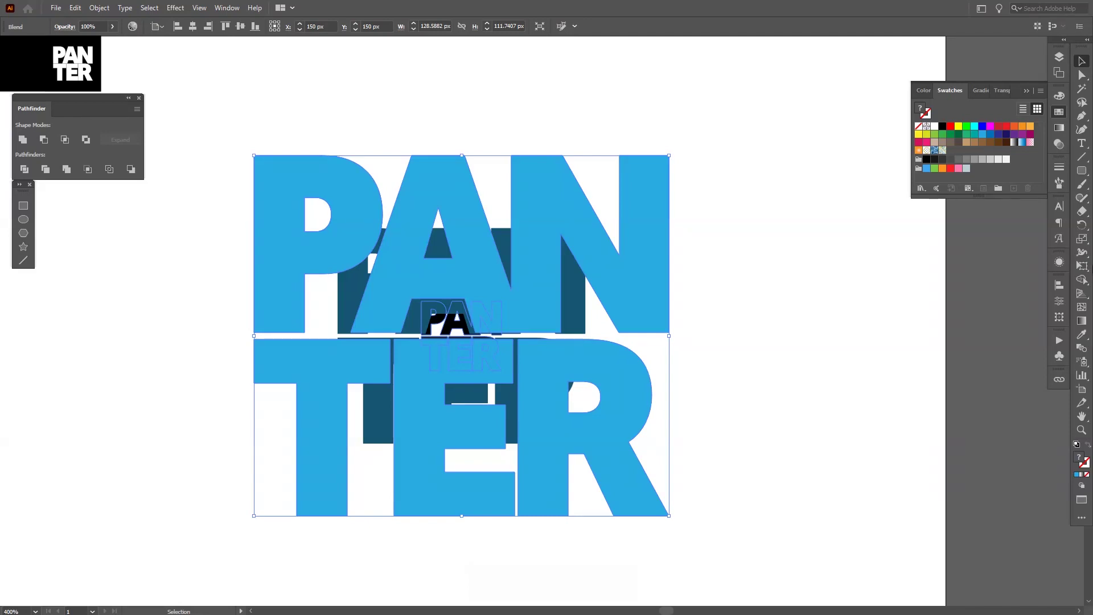
Step: Set the blend spacing to Specified Steps with 1000 steps
double_click(1084, 351)
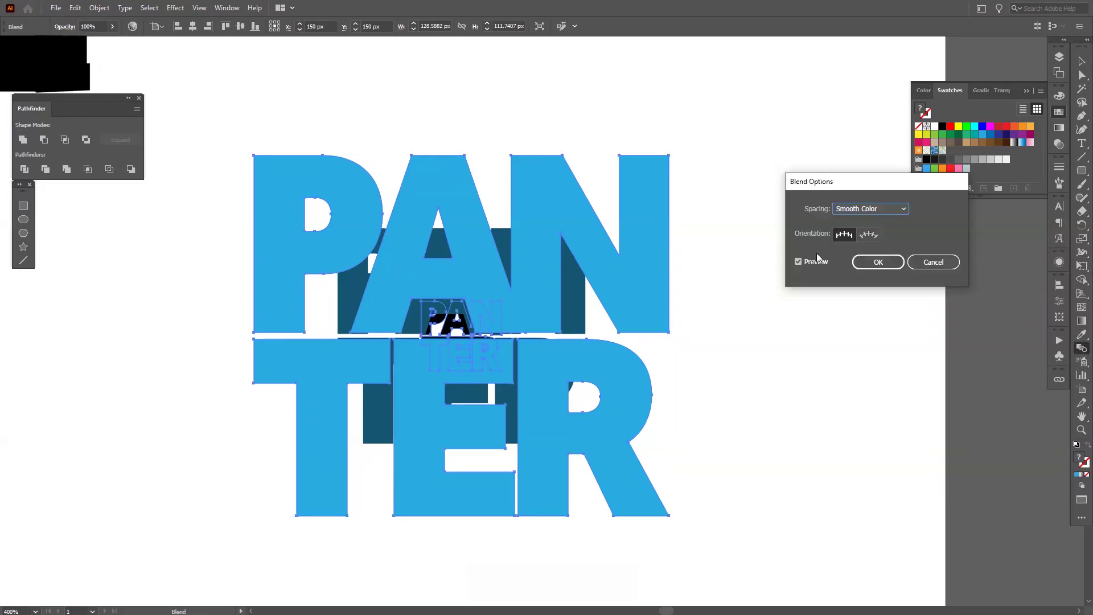
click(862, 215)
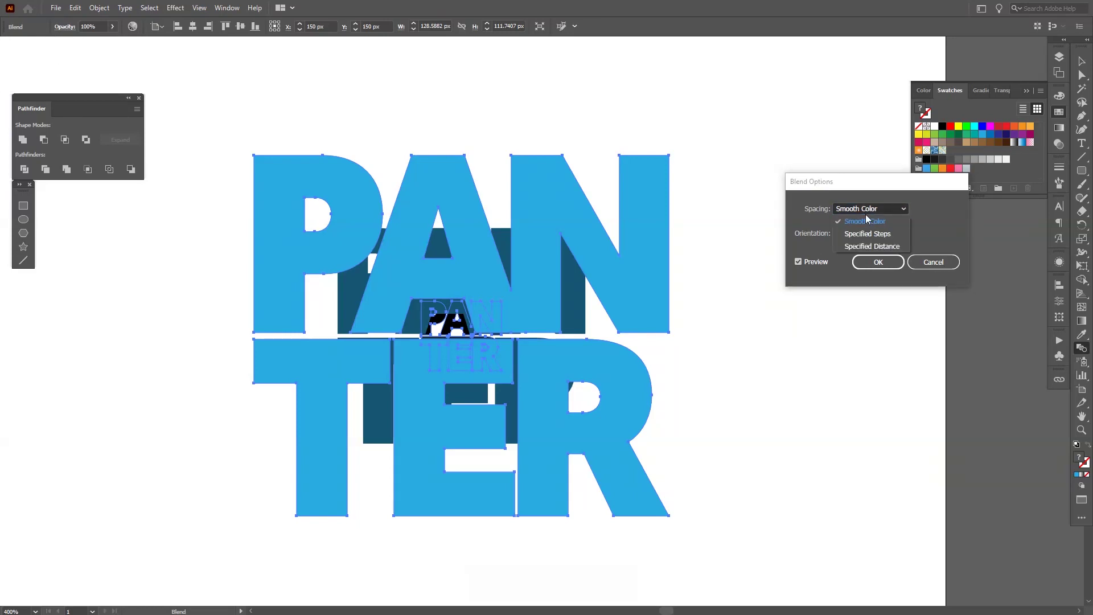
click(867, 224)
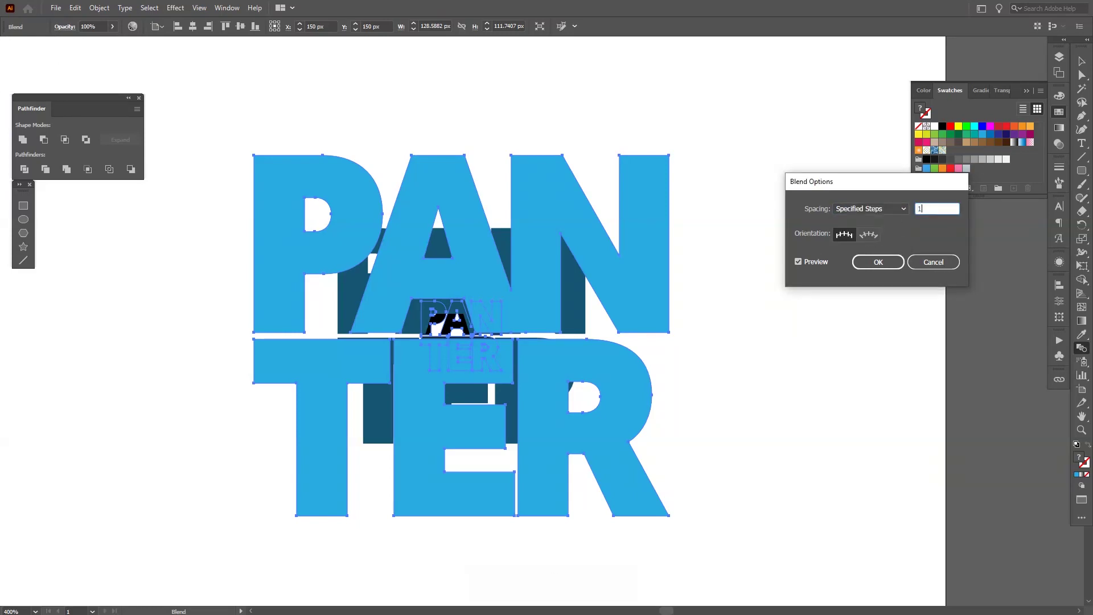
click(887, 264)
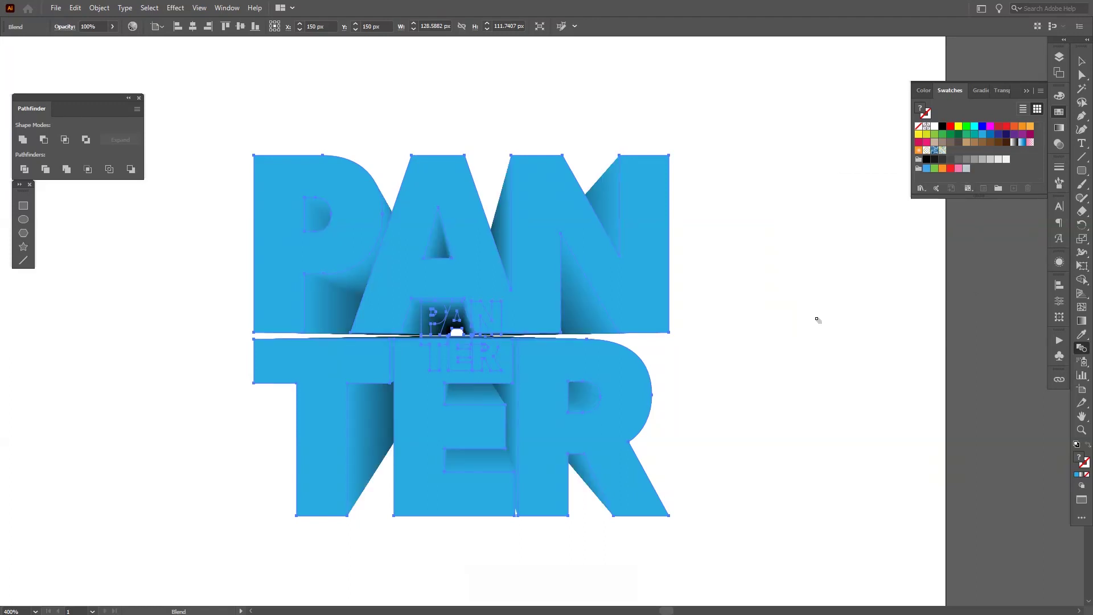
Step: Move the PANTER blend up and left and scale it proportionally
key(v)
click(796, 370)
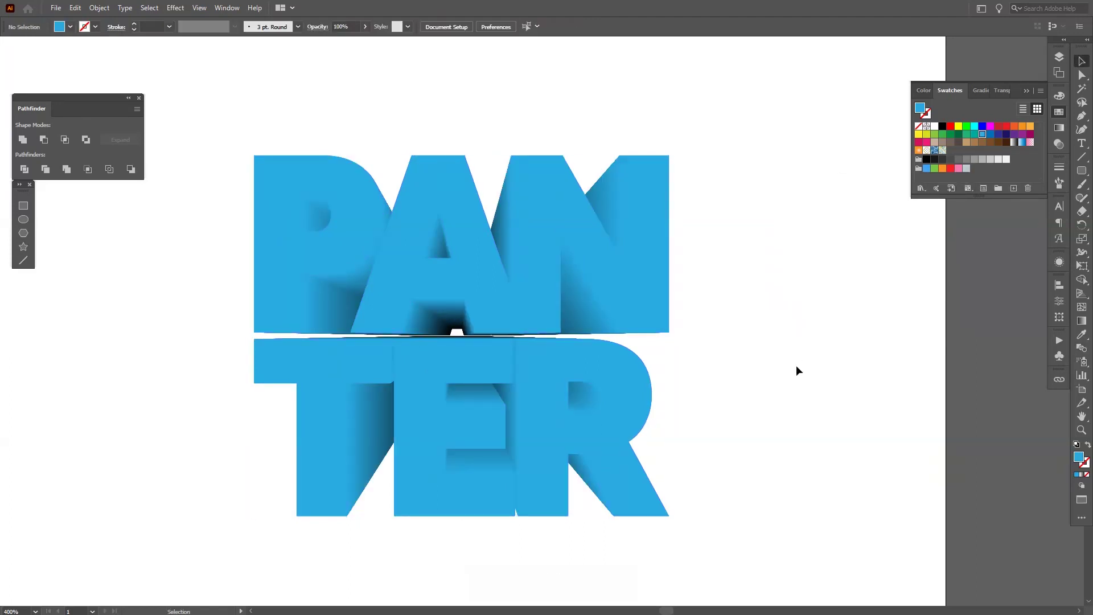
scroll(796, 370, down, 2)
scroll(706, 364, up, 1)
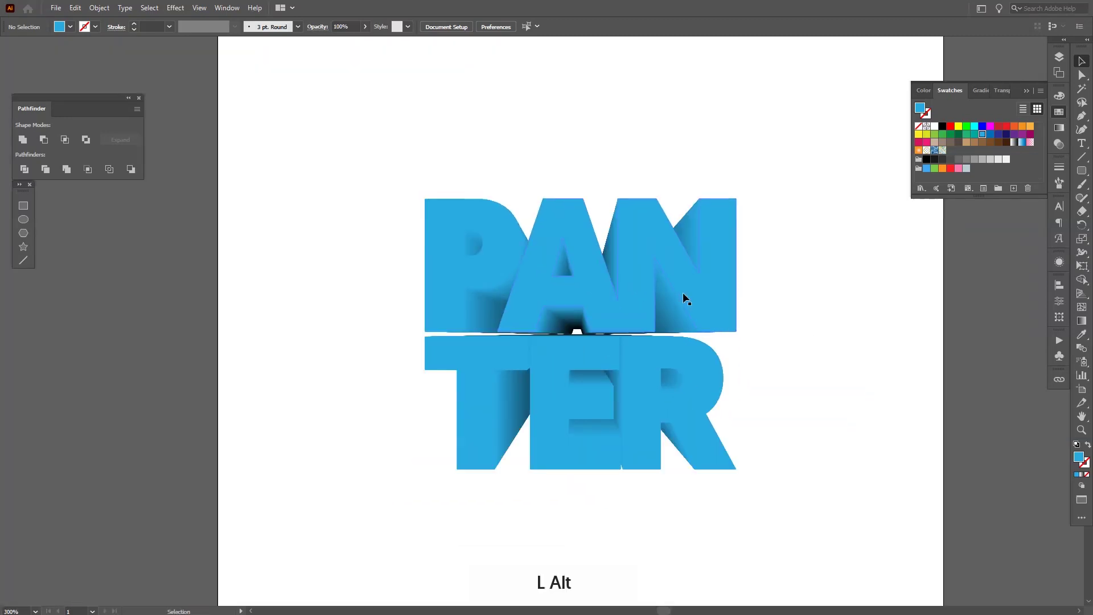
drag(683, 298, 731, 392)
drag(612, 374, 453, 179)
drag(547, 194, 499, 255)
Step: Duplicate the blend straight to the right with an Alt+Shift drag
drag(445, 229, 791, 257)
drag(906, 275, 649, 244)
scroll(650, 244, up, 1)
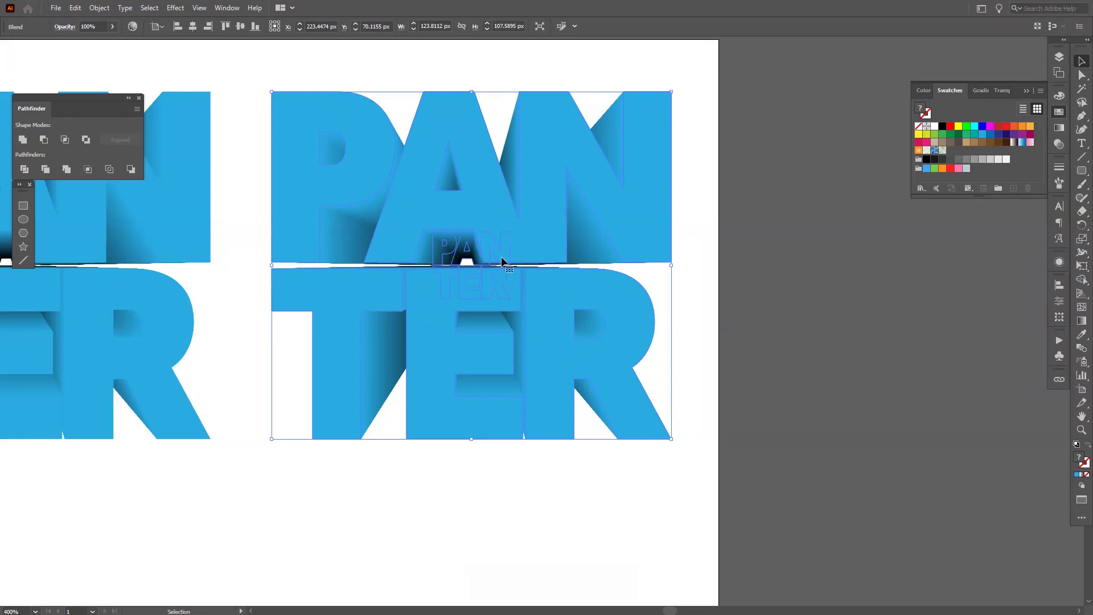
Step: Enter the right blend and try a yellow fill on its small inner PANTER
double_click(502, 262)
scroll(496, 264, up, 1)
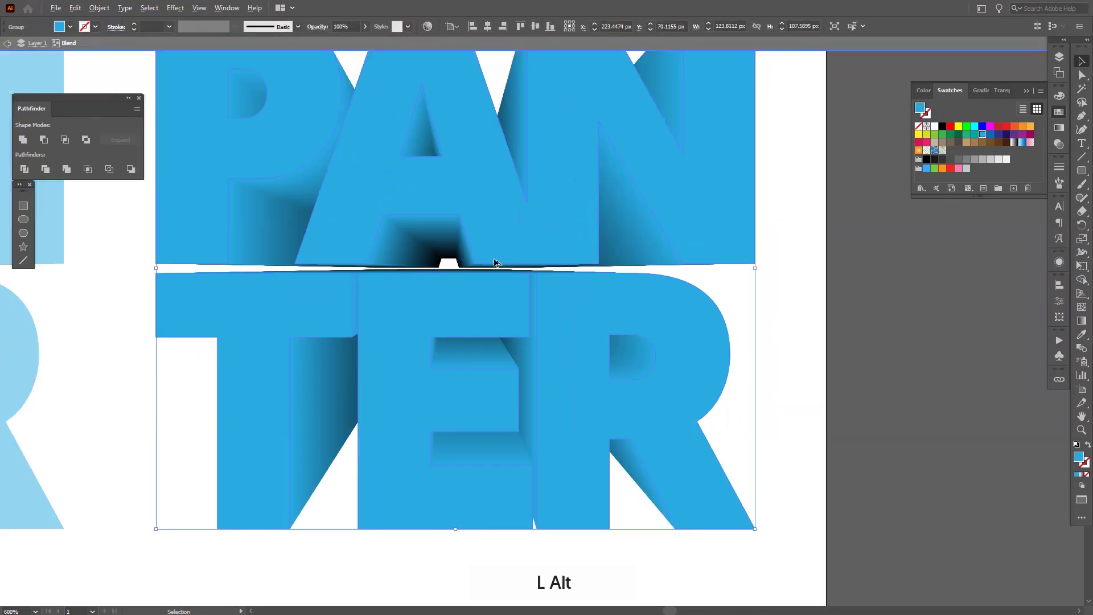
click(439, 253)
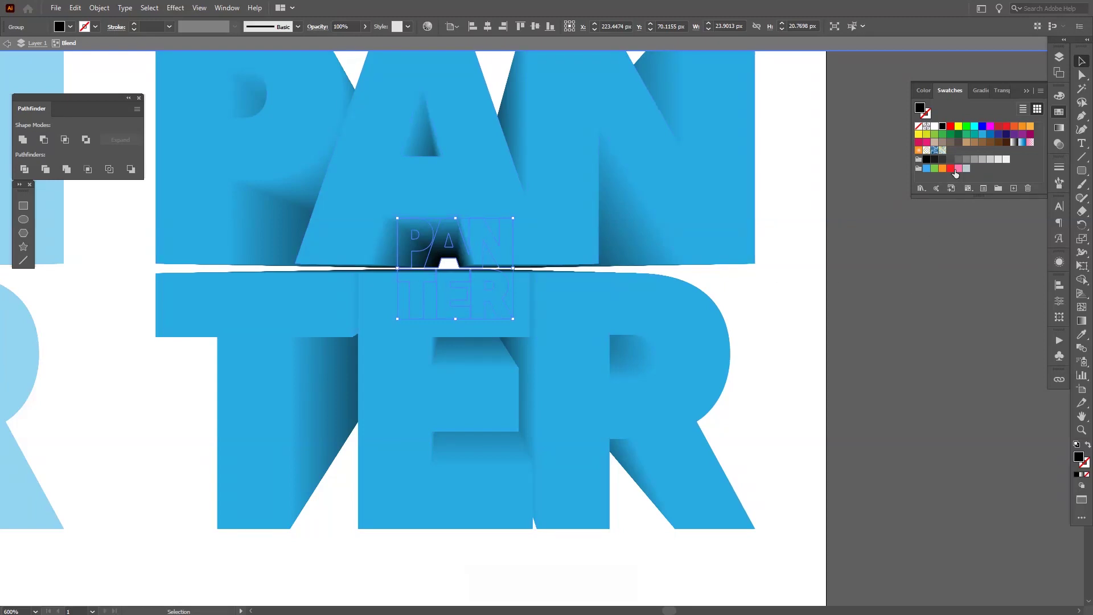
click(920, 135)
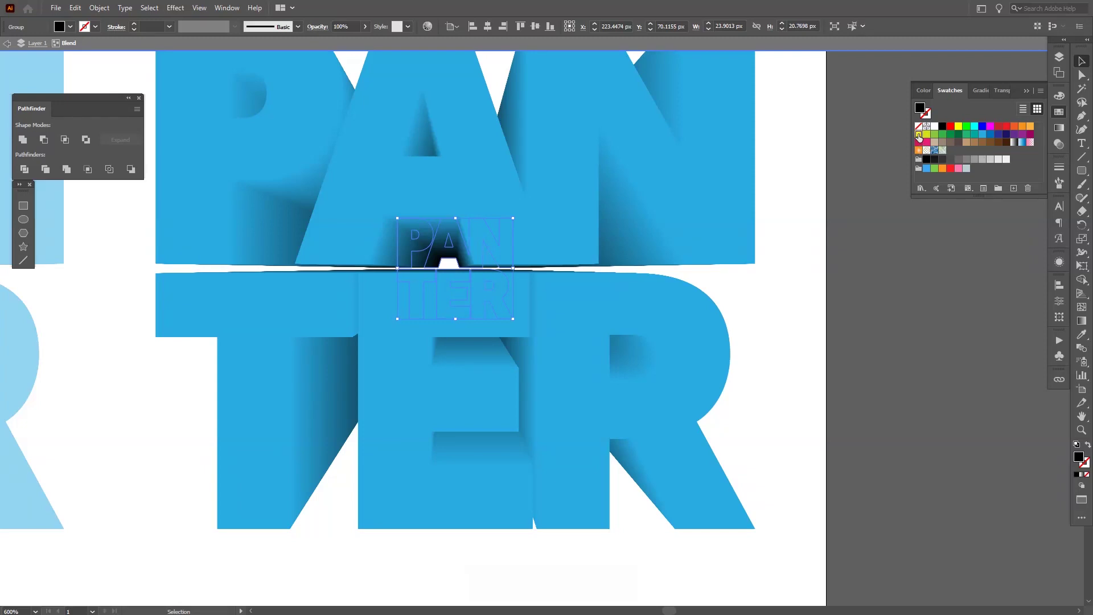
click(785, 316)
scroll(784, 317, down, 5)
scroll(732, 310, up, 4)
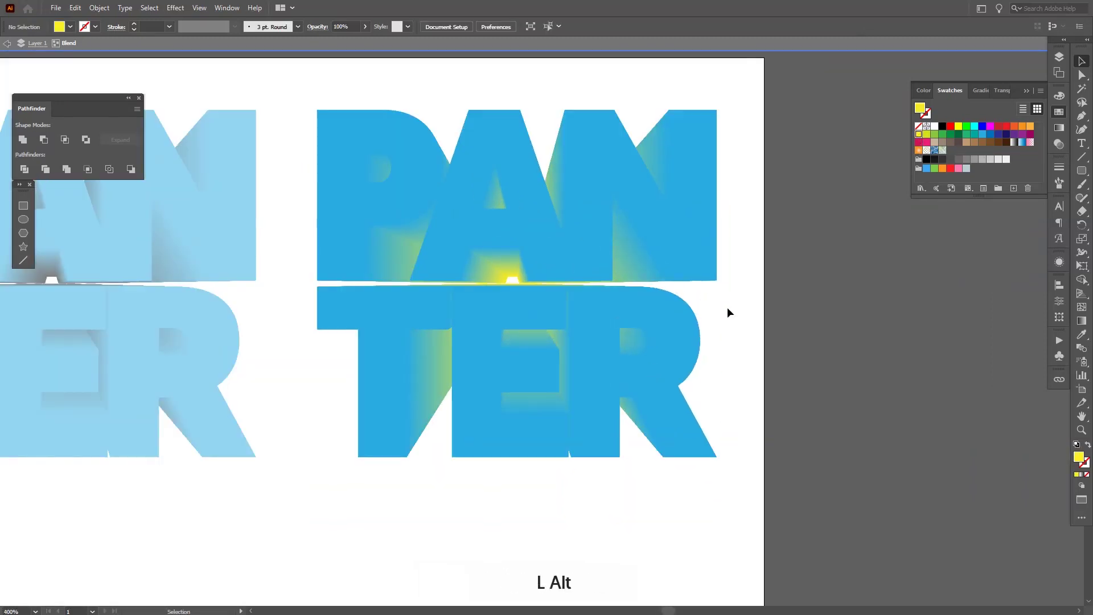
scroll(728, 308, up, 2)
scroll(734, 357, down, 2)
scroll(734, 350, up, 2)
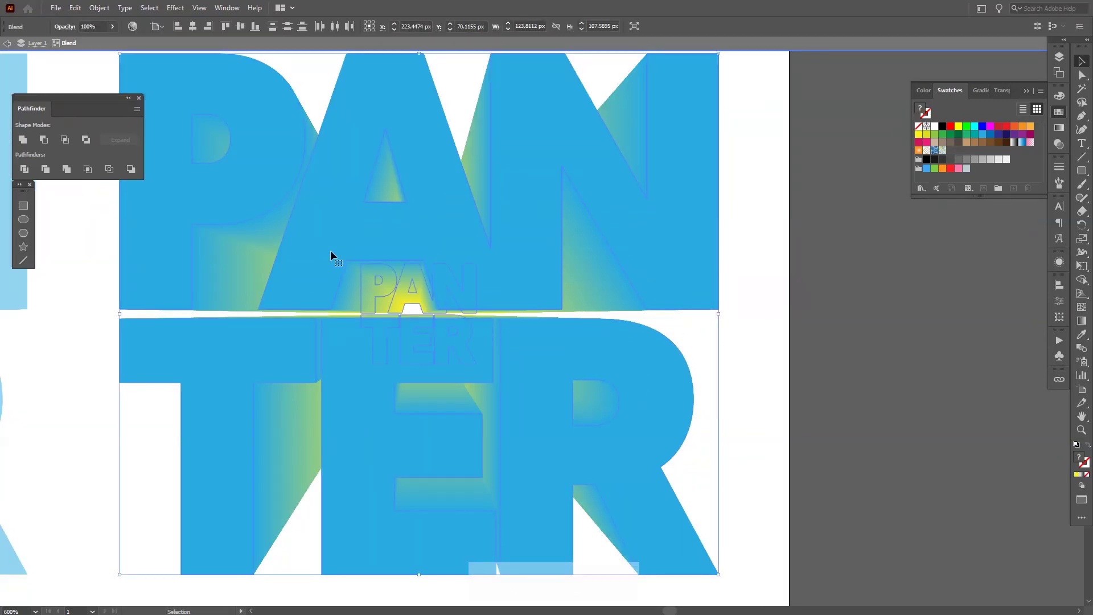
Step: Try pink on the inner PANTER, then settle on pure RGB Blue
click(391, 301)
click(928, 143)
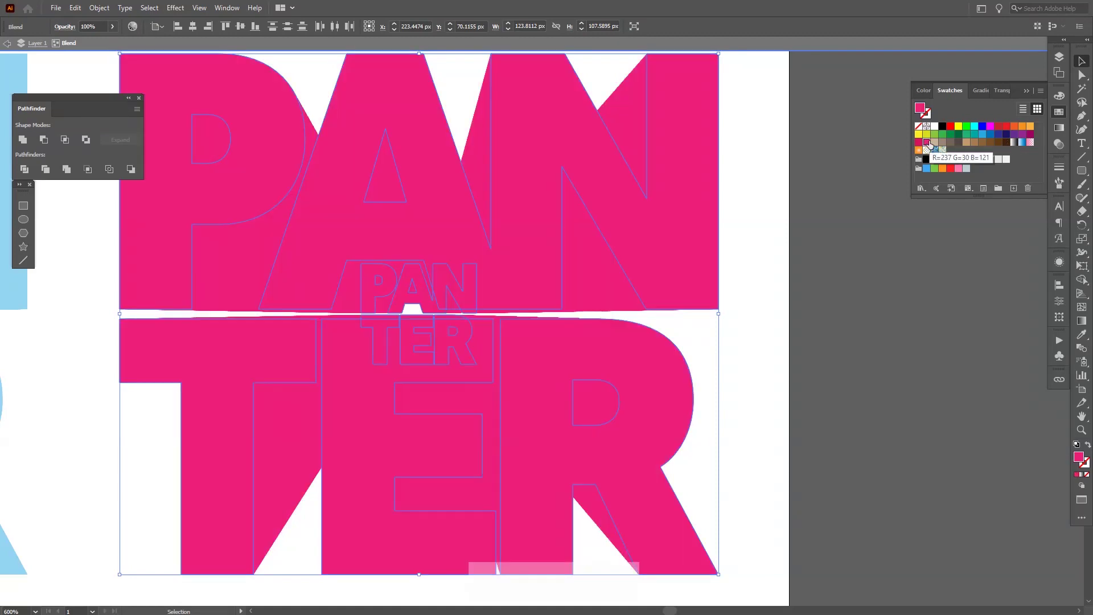
key(ctrl+z)
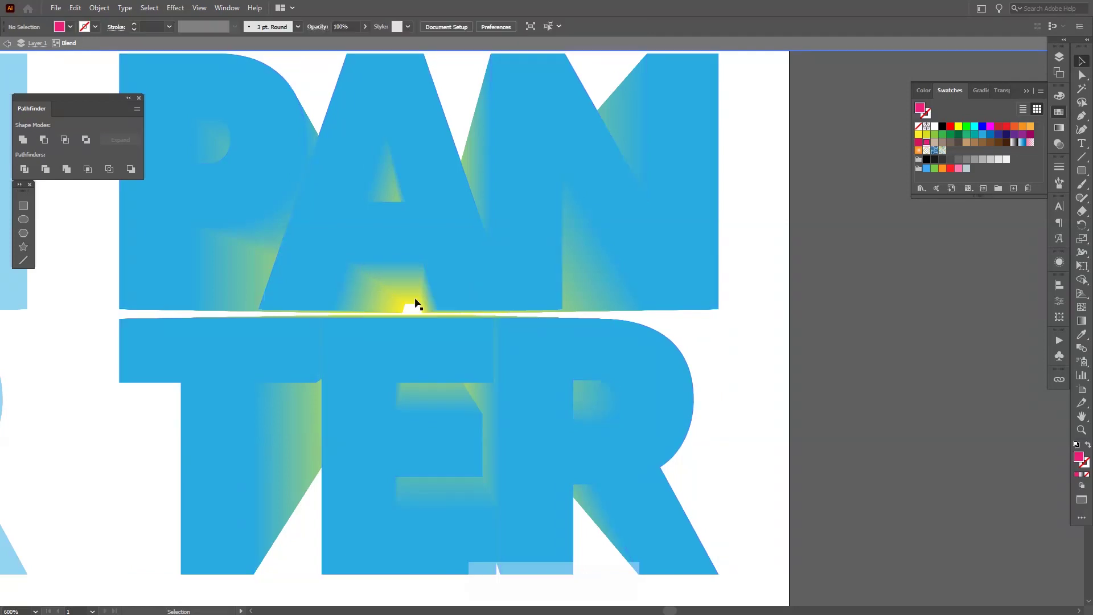
click(415, 301)
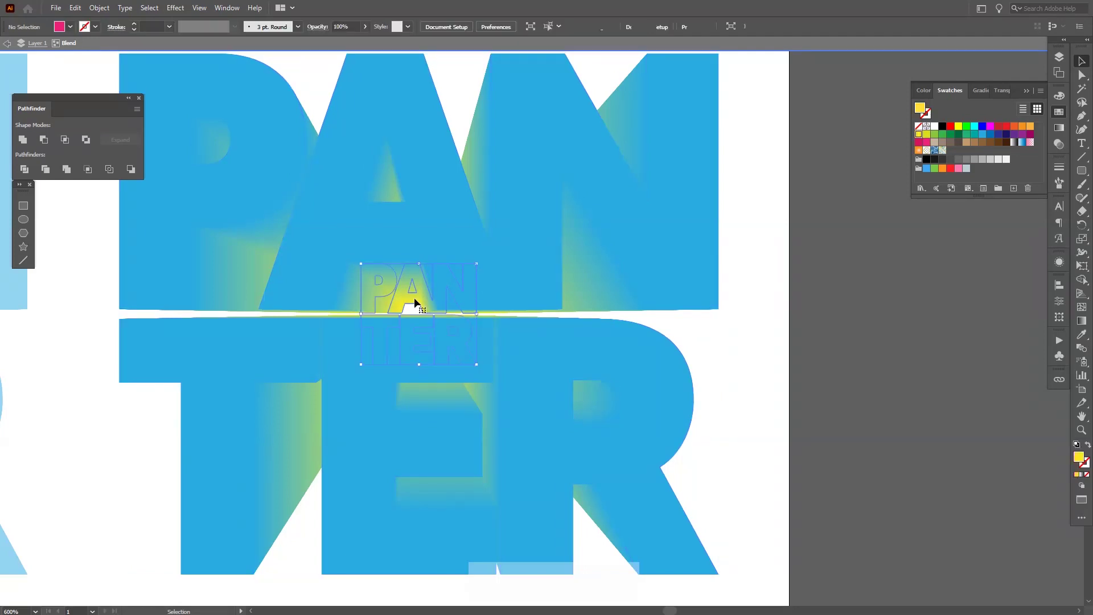
click(927, 143)
click(737, 368)
scroll(737, 367, down, 3)
scroll(737, 368, up, 2)
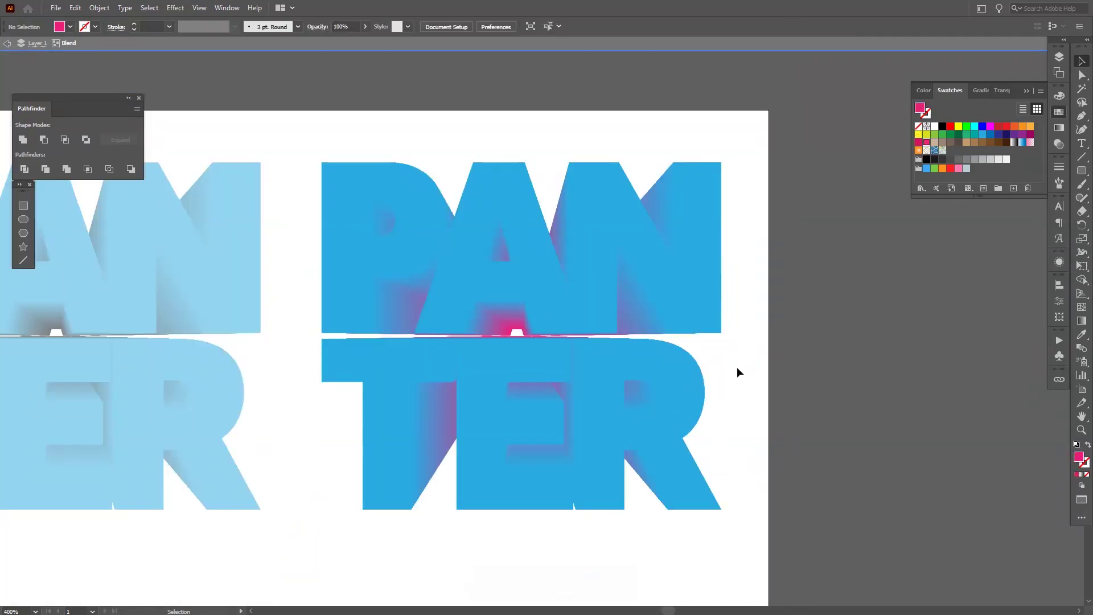
drag(737, 370, 745, 373)
scroll(747, 374, up, 2)
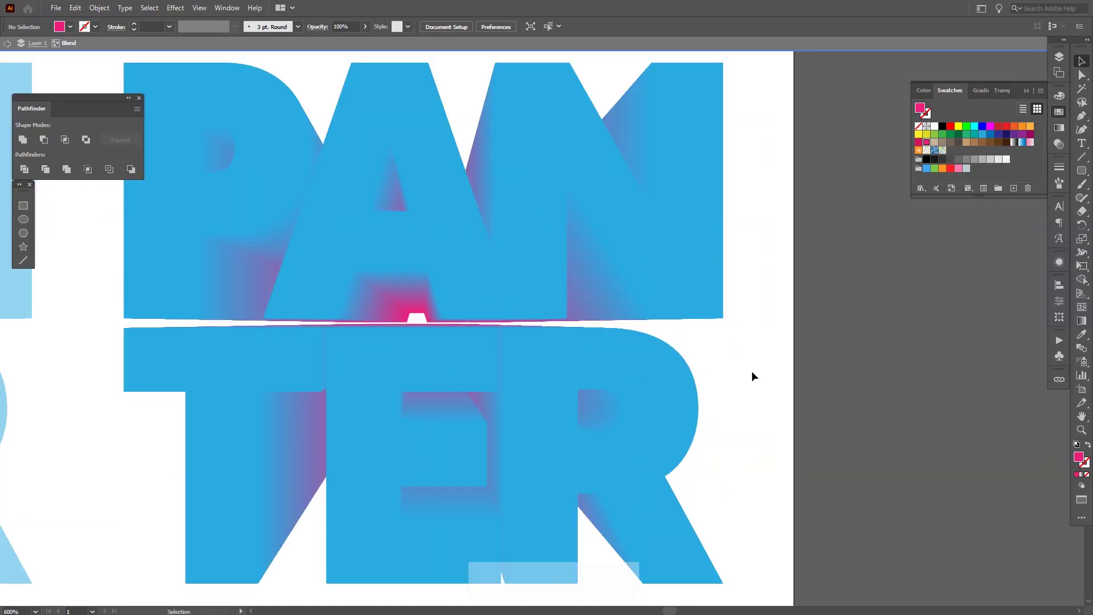
click(417, 315)
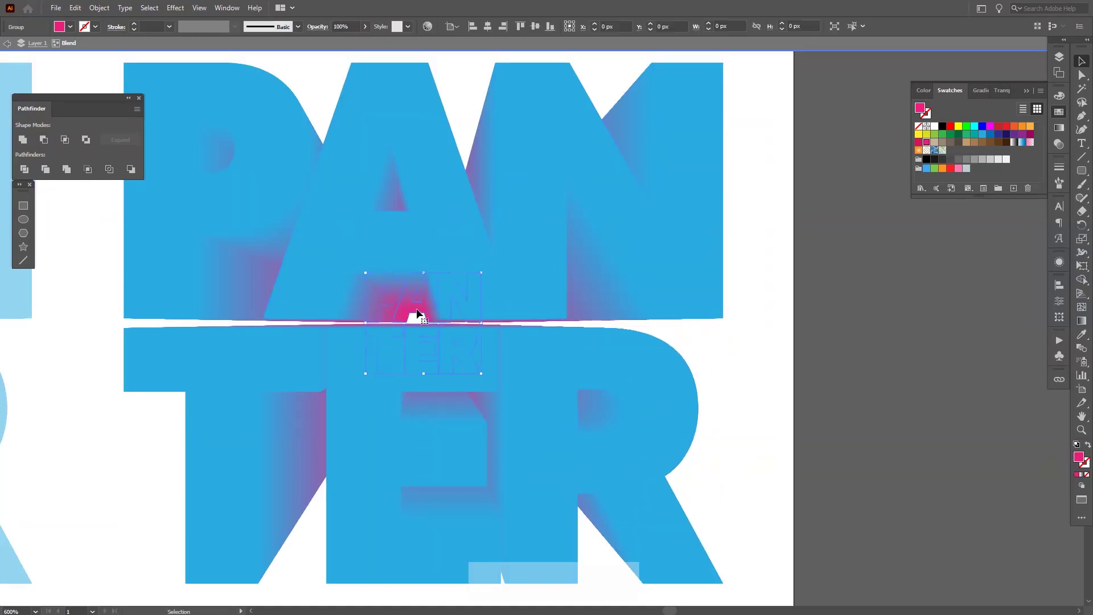
click(983, 127)
Step: Move the inner PANTER group up and left to tilt the extrusion's perspective
click(894, 295)
scroll(822, 313, down, 2)
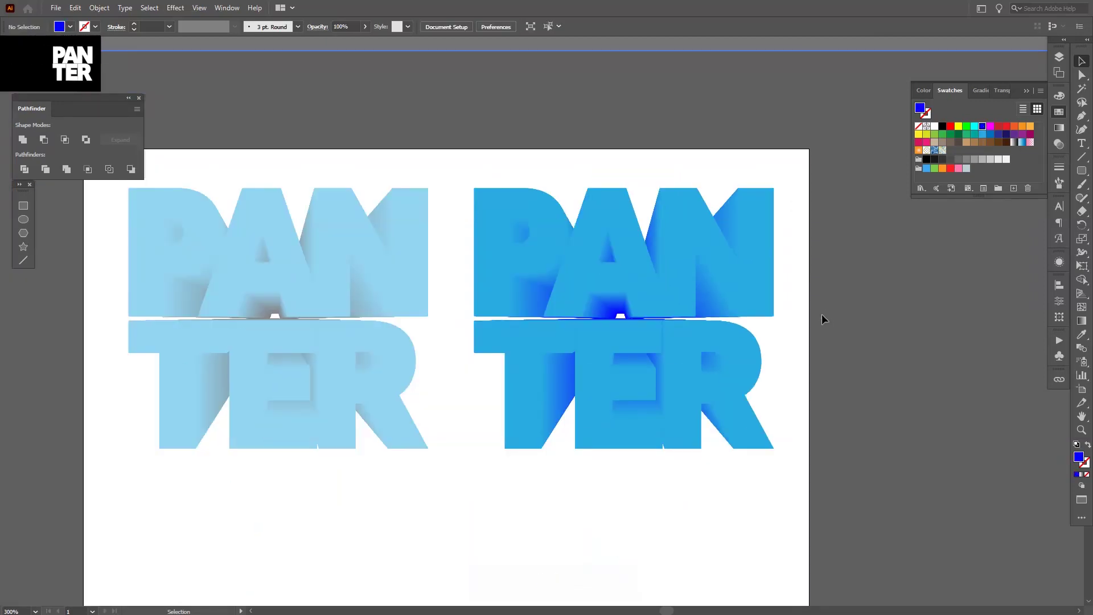
drag(821, 313, 806, 337)
scroll(777, 340, up, 1)
click(534, 330)
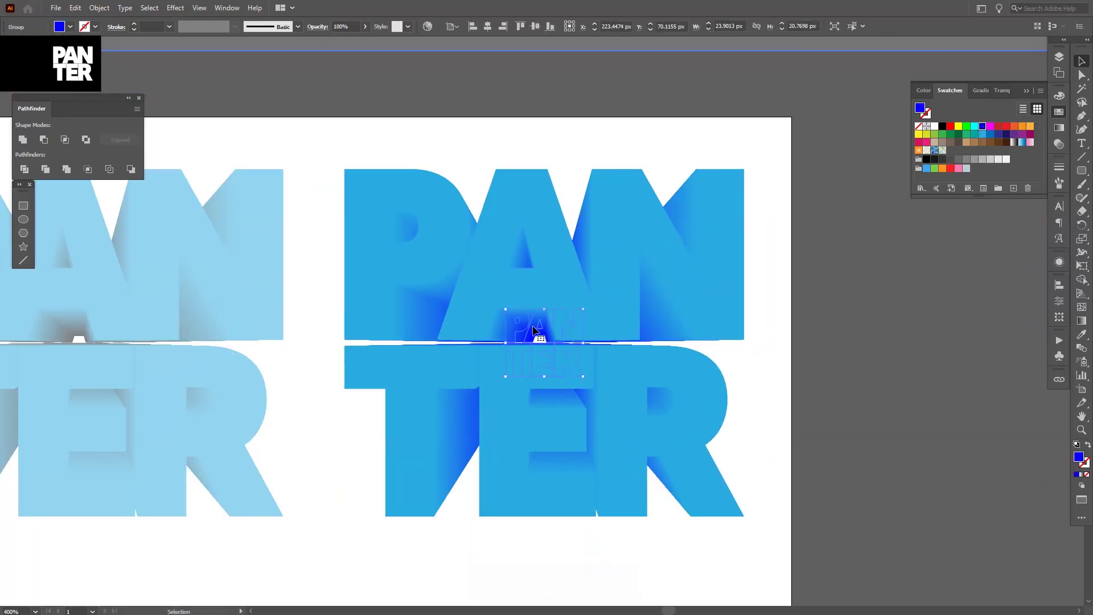
scroll(533, 330, up, 2)
drag(532, 319, 490, 244)
scroll(491, 248, down, 2)
click(797, 370)
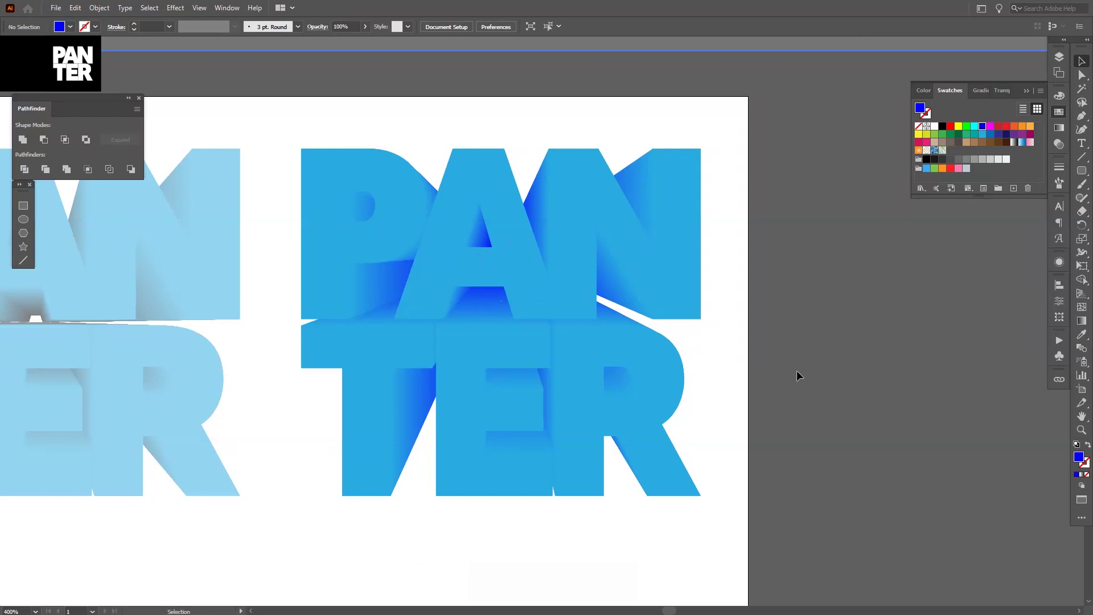
Step: Review the new perspective and exit the blend's isolation mode with Esc
scroll(797, 381, down, 1)
mouse_move(780, 378)
mouse_down()
mouse_move(797, 381)
mouse_move(776, 379)
mouse_up()
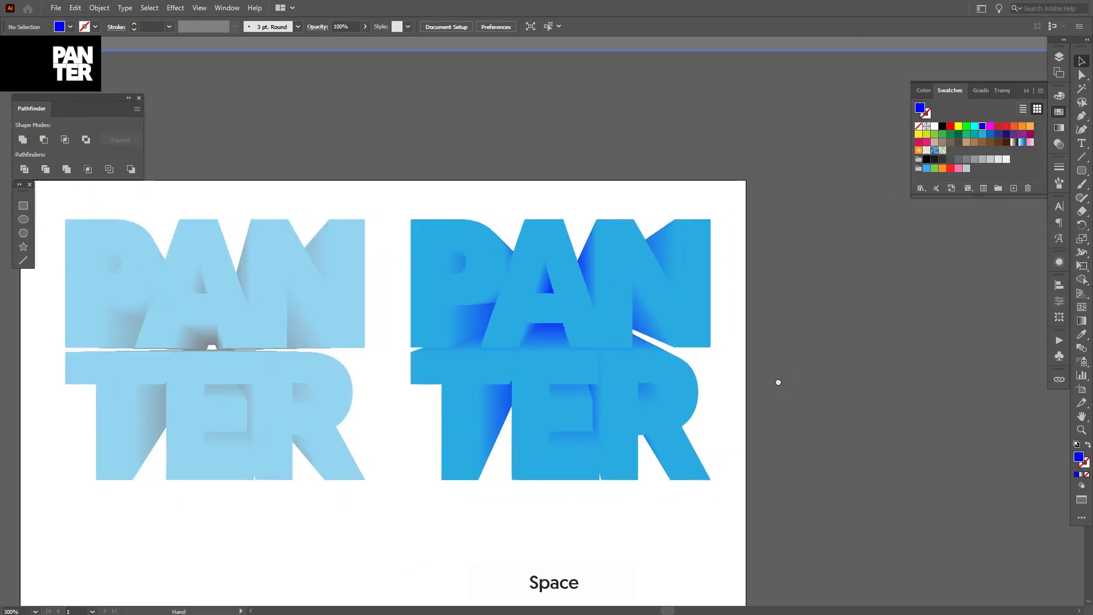
scroll(668, 295, up, 1)
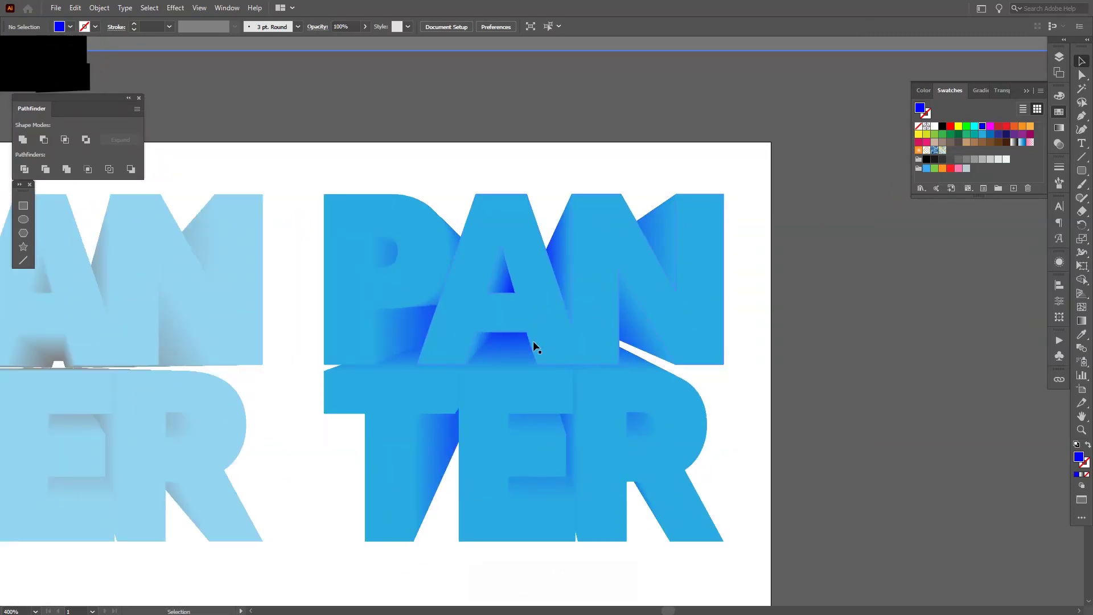
scroll(855, 374, down, 2)
drag(855, 374, 796, 322)
scroll(793, 353, up, 2)
key(Escape)
scroll(783, 350, down, 2)
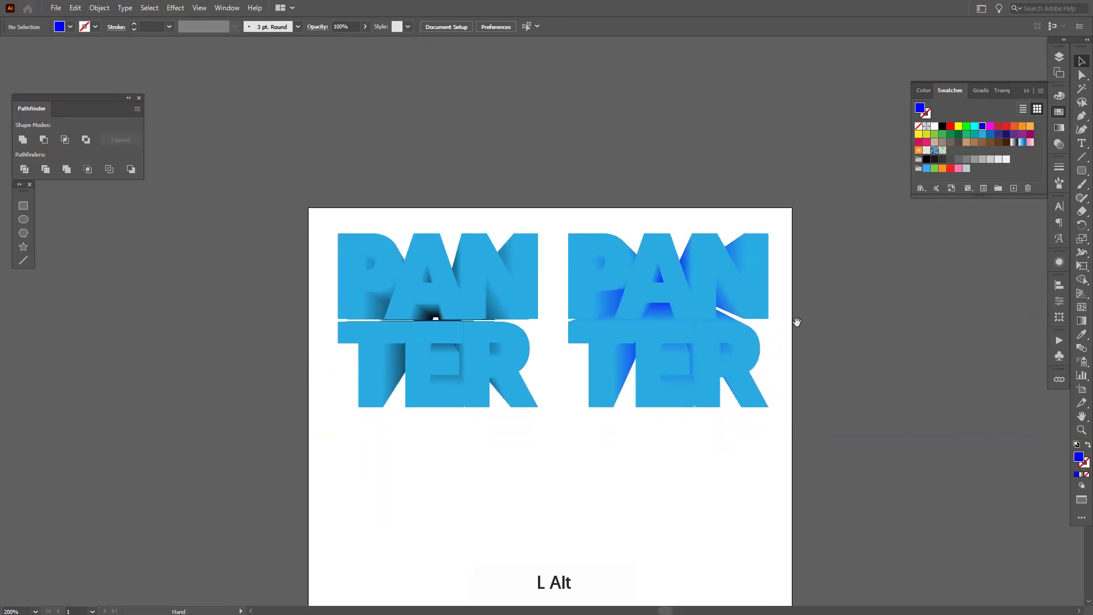
scroll(800, 341, up, 1)
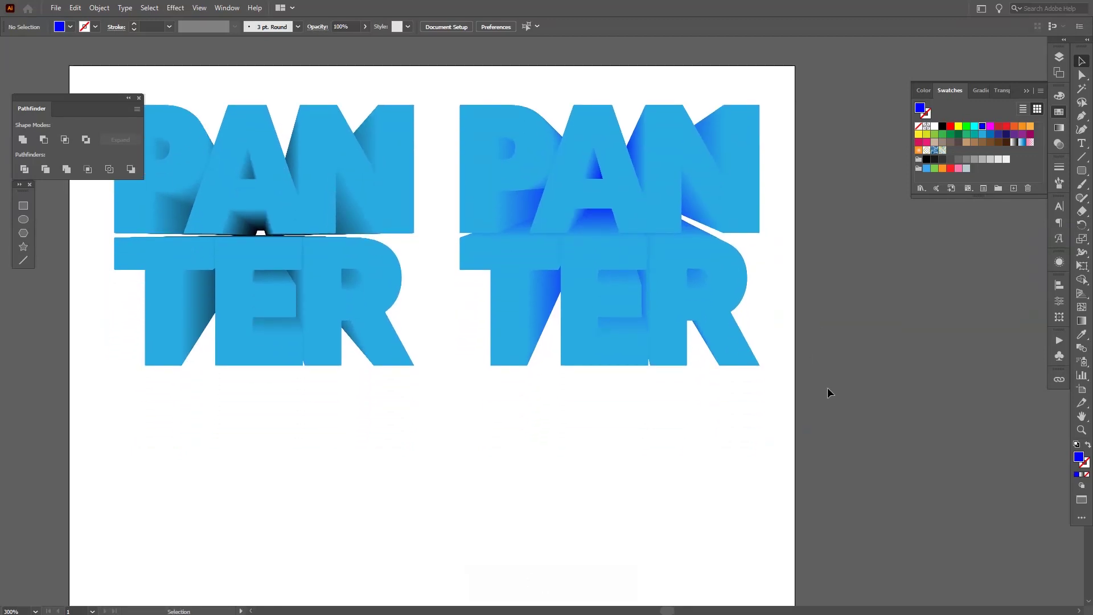
click(627, 196)
Step: Alt+Shift-drag a copy of the right PANTER blend straight down below it
scroll(605, 188, down, 1)
drag(617, 201, 618, 417)
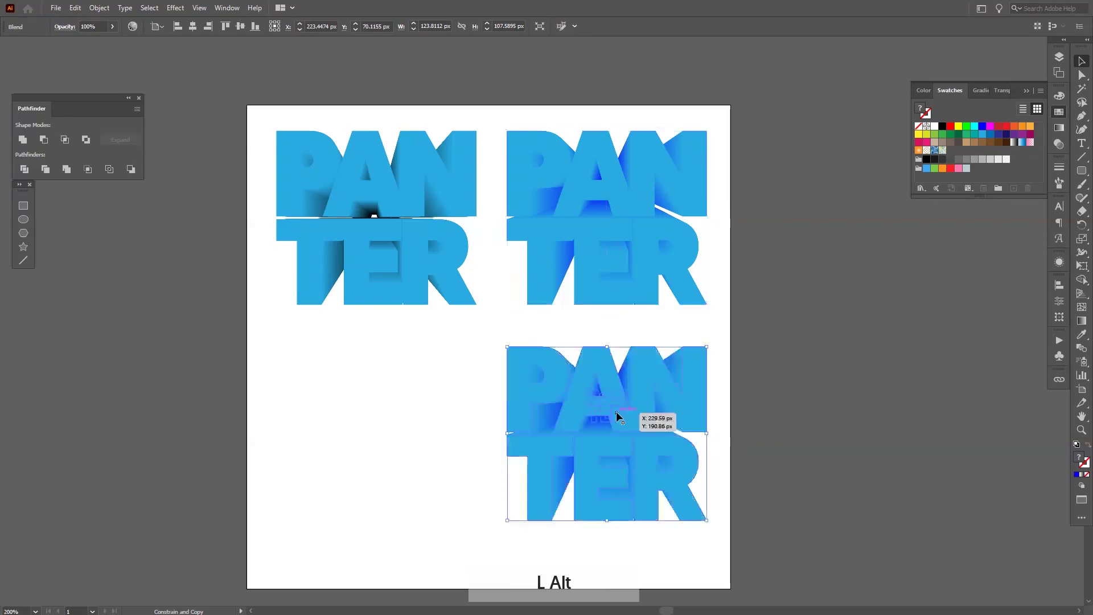
scroll(655, 419, up, 2)
scroll(525, 407, up, 2)
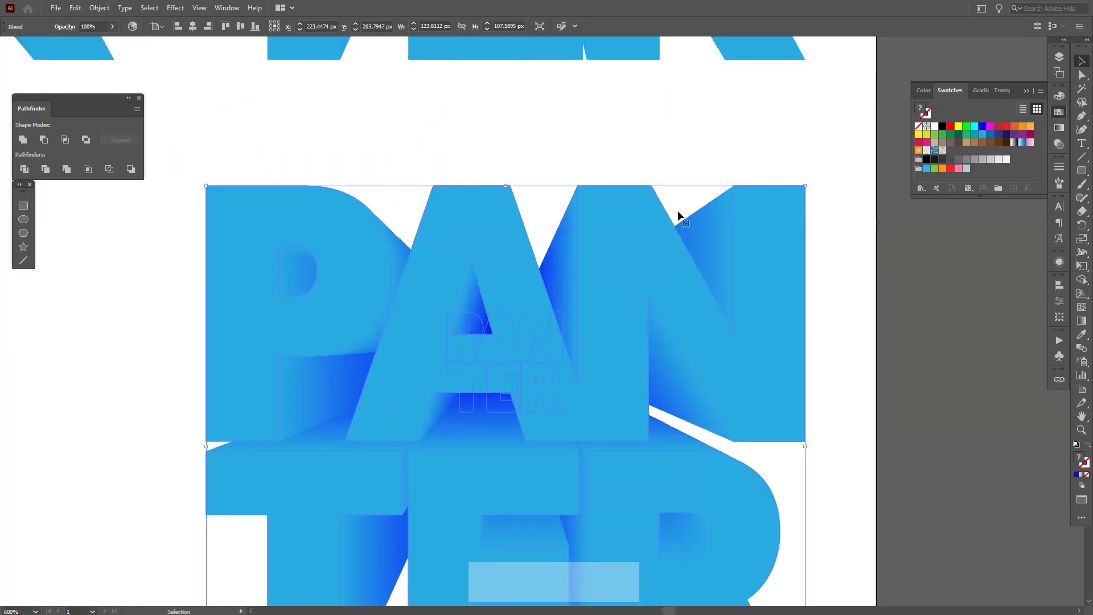
Step: Isolate the copied blend and select its front PANTER letters group
double_click(640, 271)
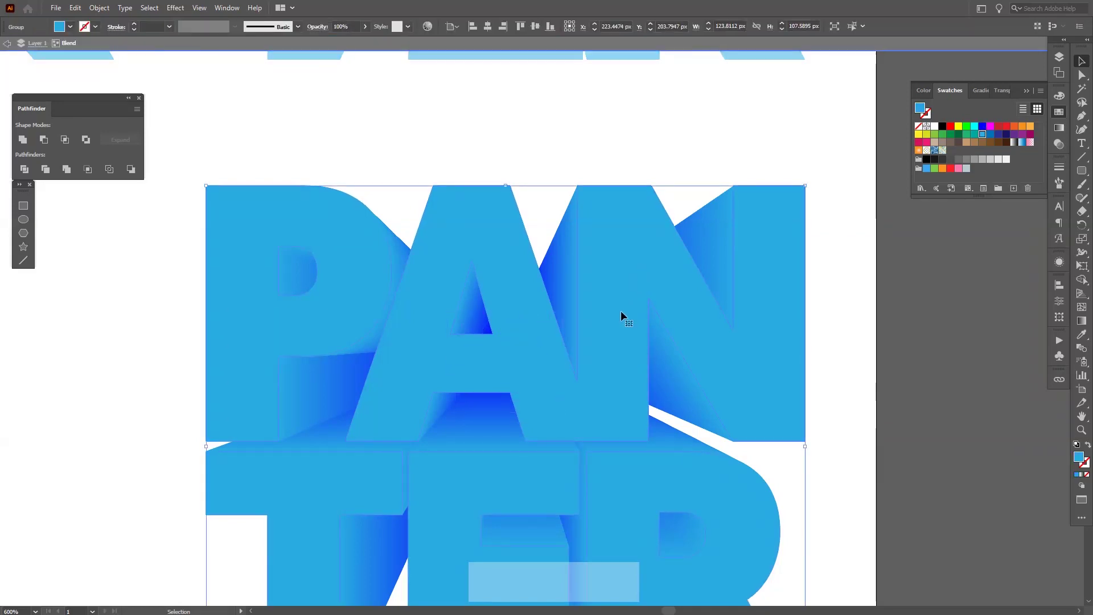
scroll(621, 319, down, 2)
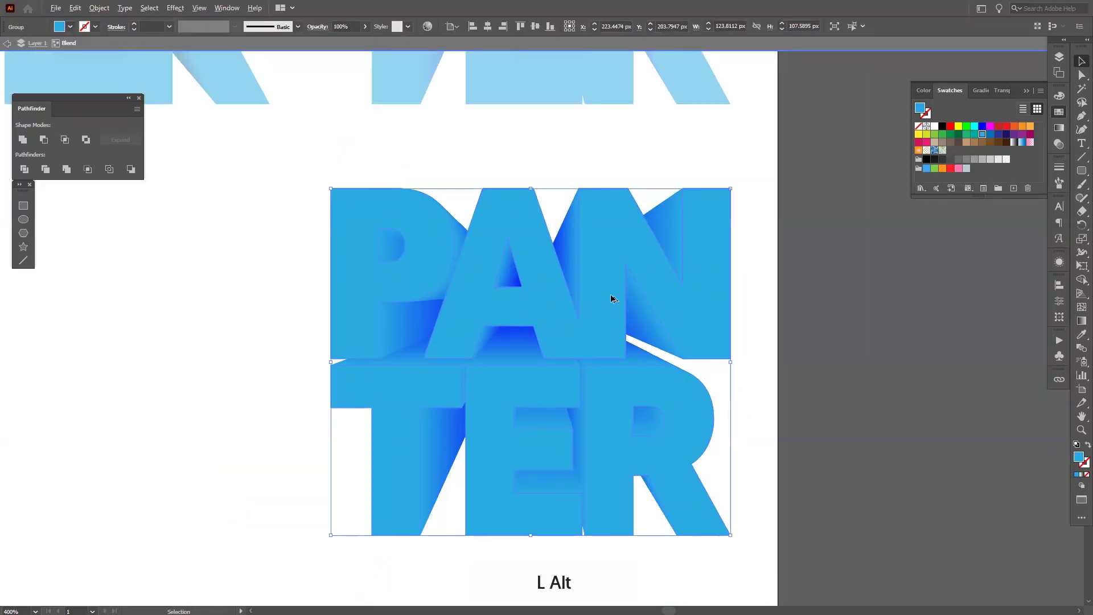
scroll(611, 296, up, 2)
scroll(609, 300, down, 1)
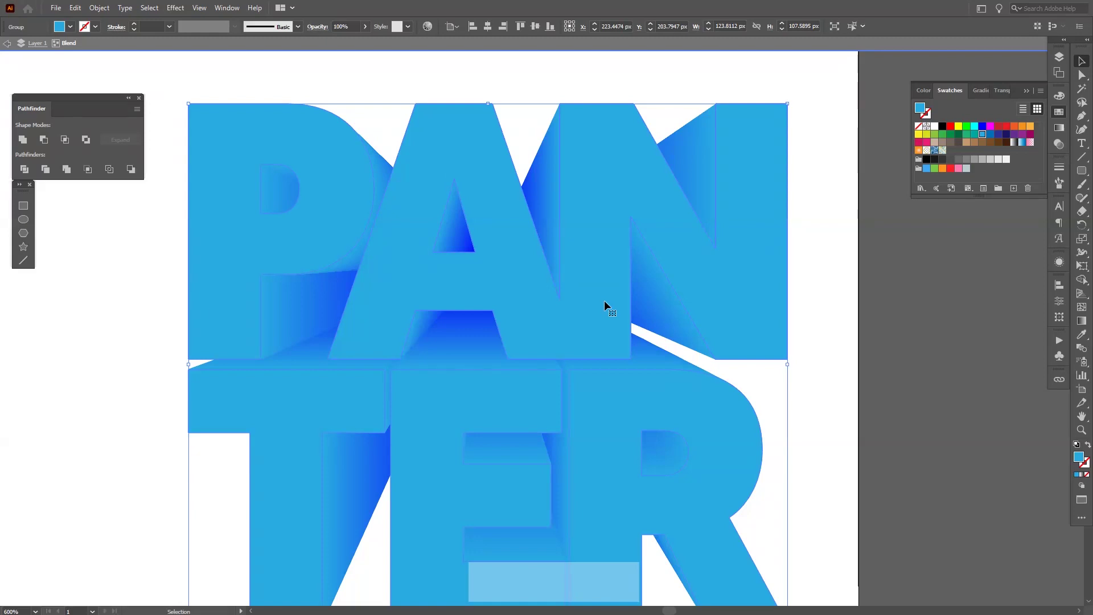
click(687, 353)
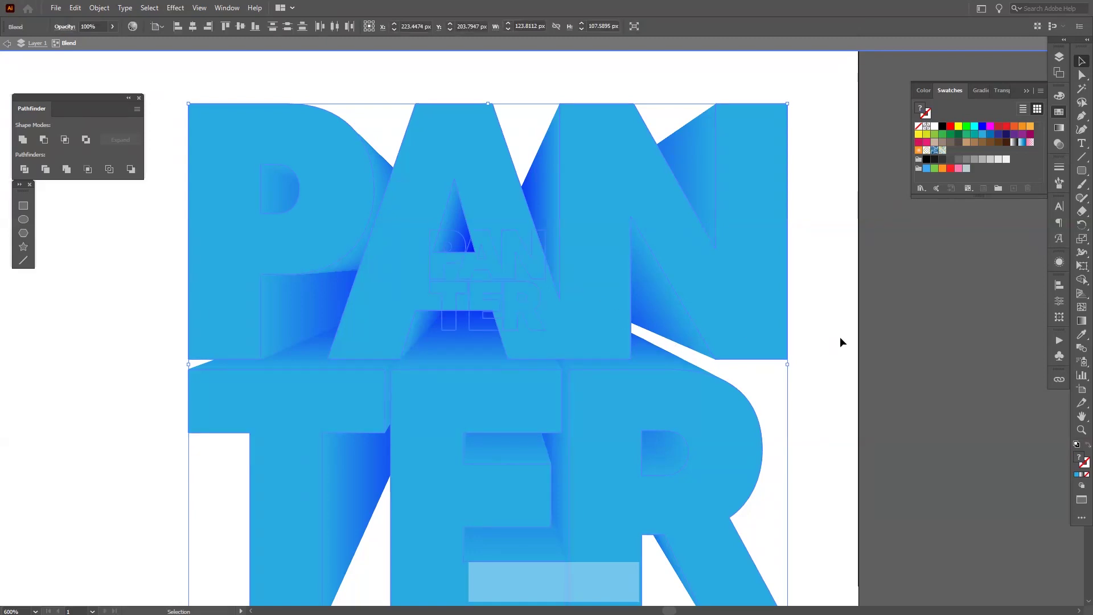
click(754, 312)
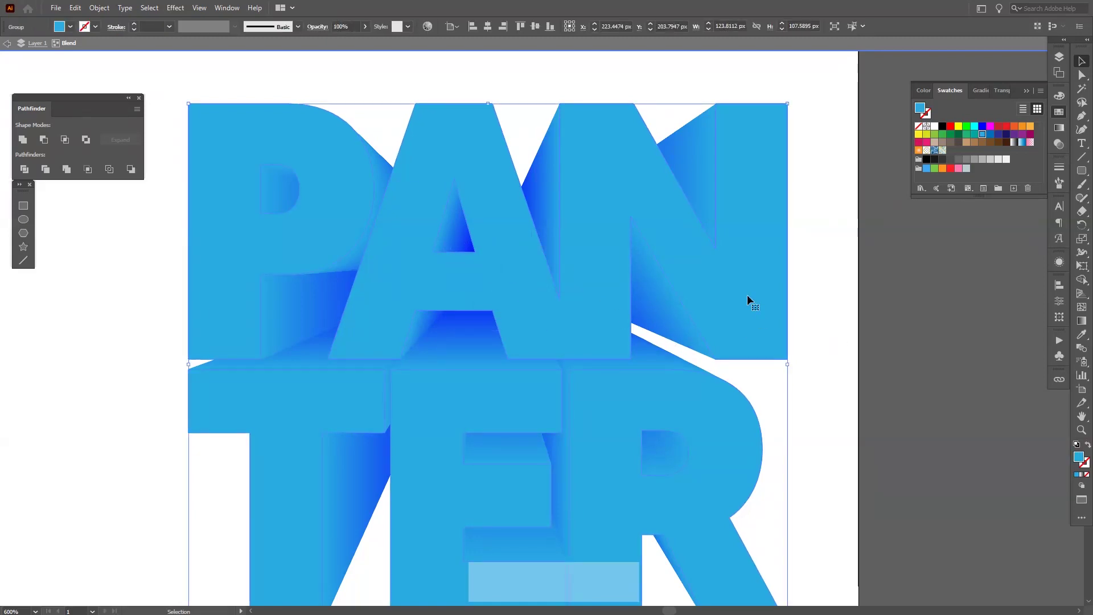
Step: Recolour individual front letters with Direct Selection, making the T orange and the E pink
key(a)
click(740, 295)
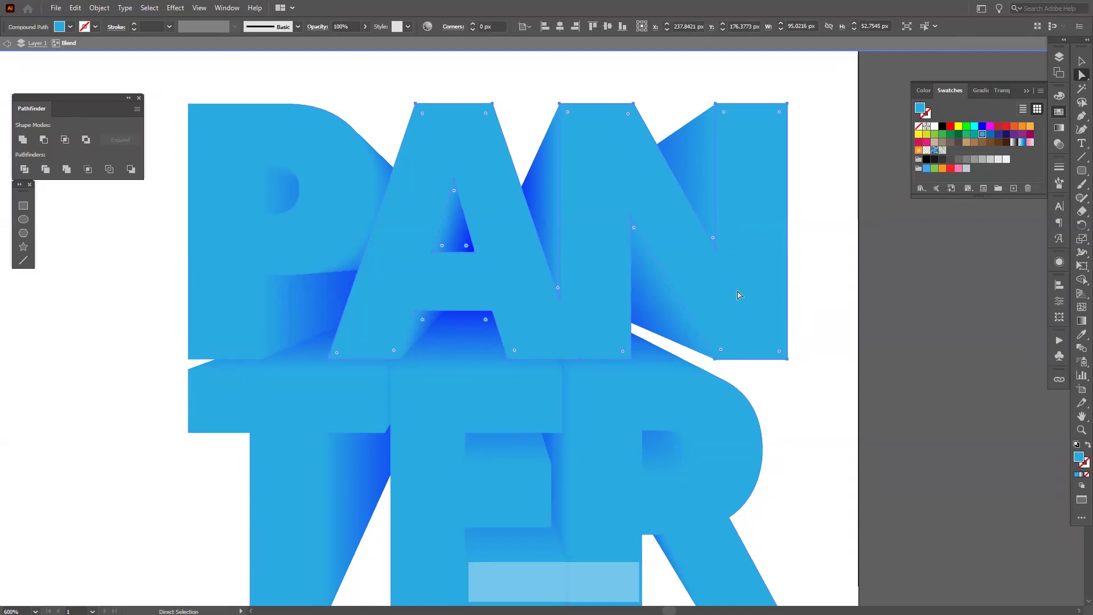
drag(817, 308, 794, 296)
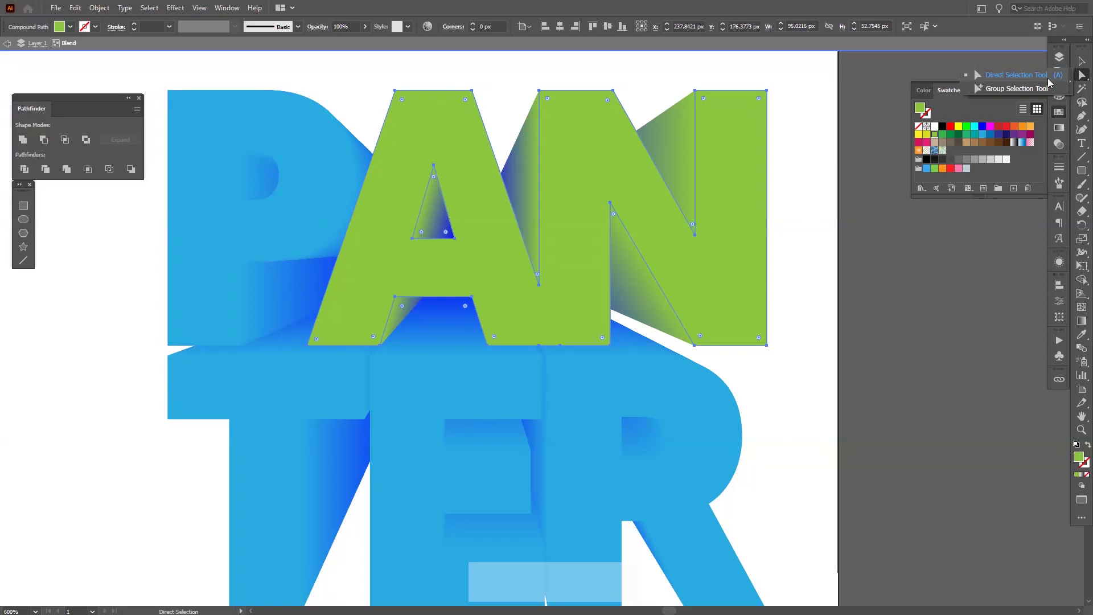
click(295, 222)
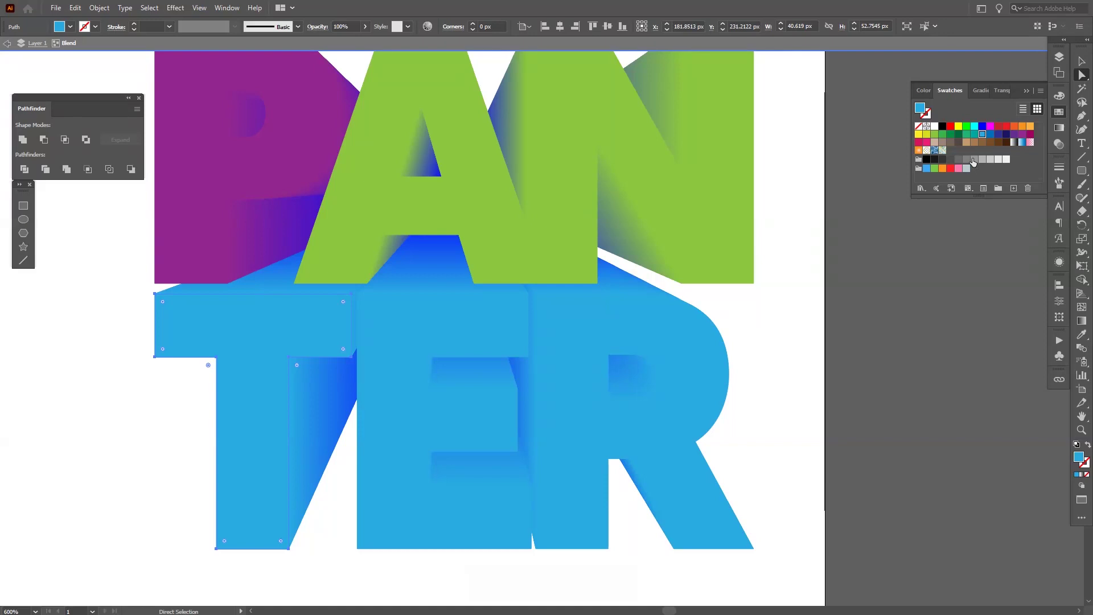
click(1016, 129)
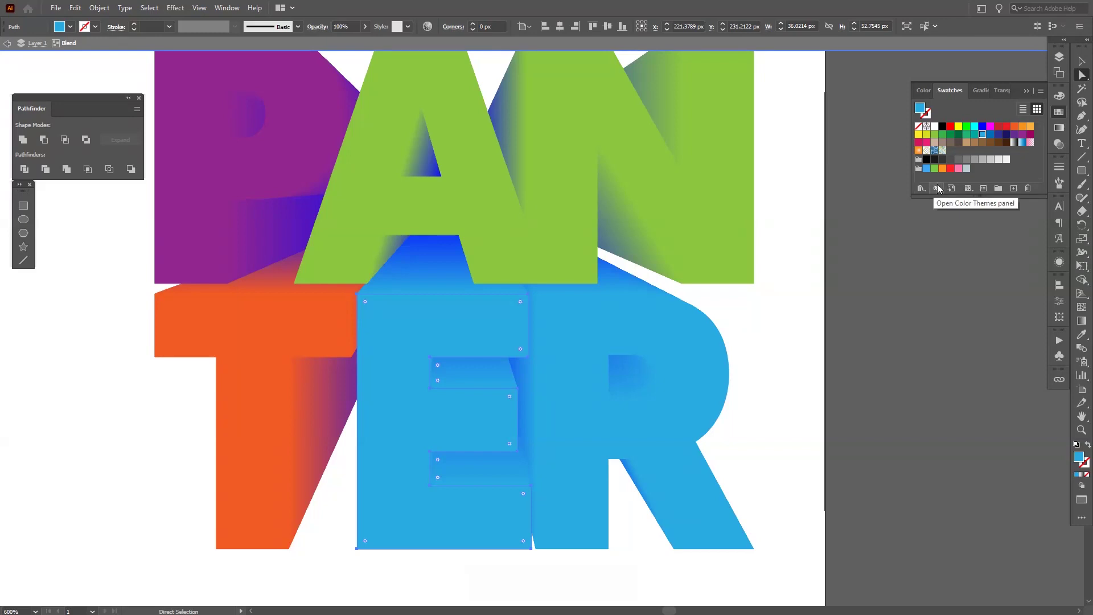
click(959, 168)
Step: Try cyan and green fills on the R before settling on yellow
click(974, 126)
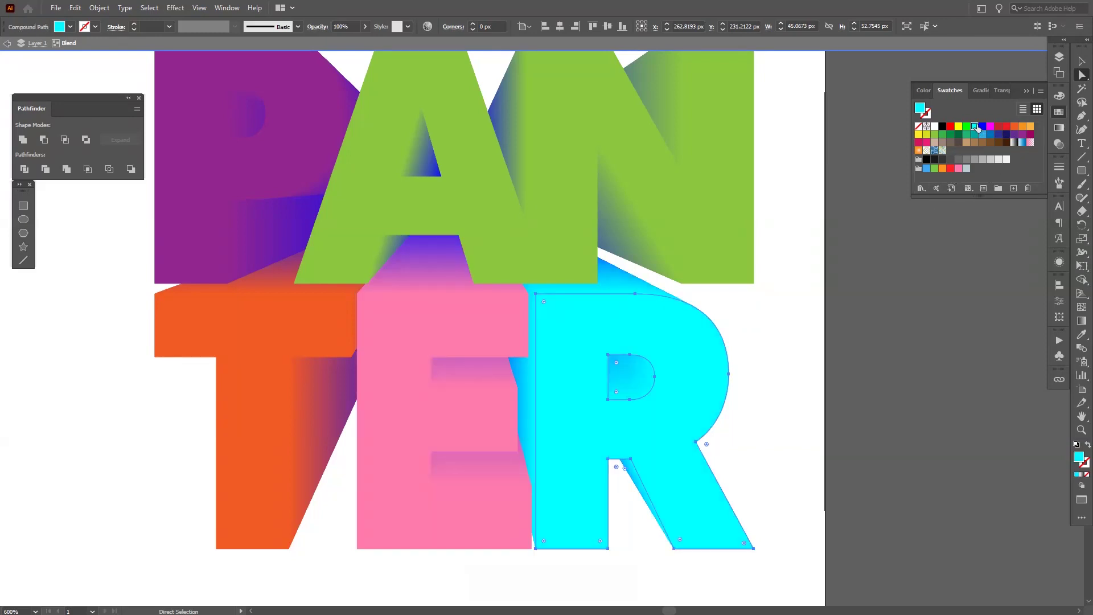
scroll(668, 395, down, 2)
key(ctrl+z)
scroll(725, 395, up, 2)
key(a)
click(702, 394)
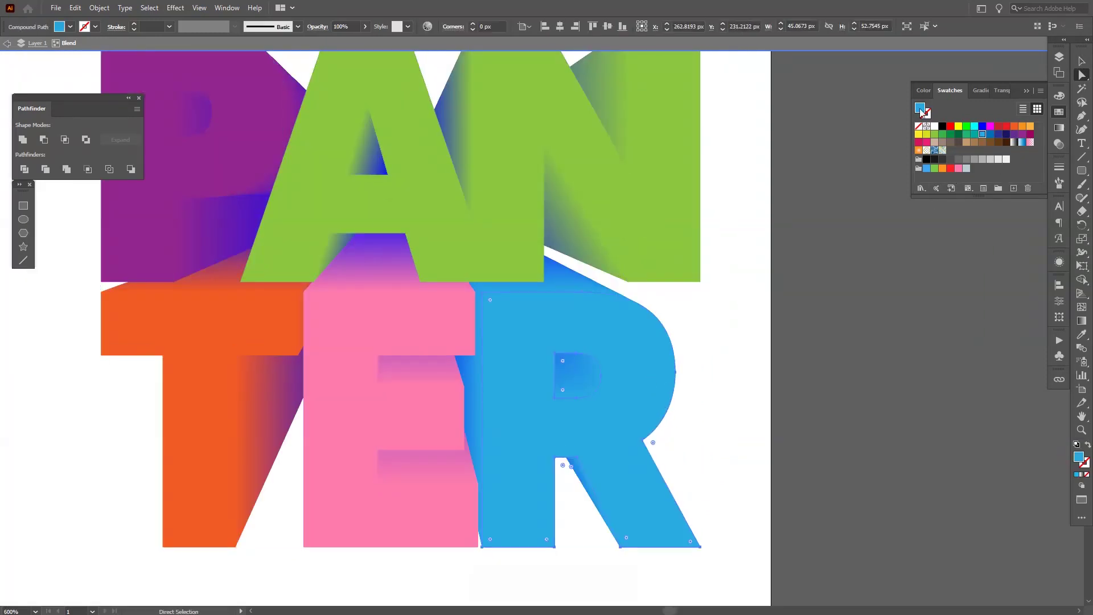
key(ctrl+shift+z)
click(969, 135)
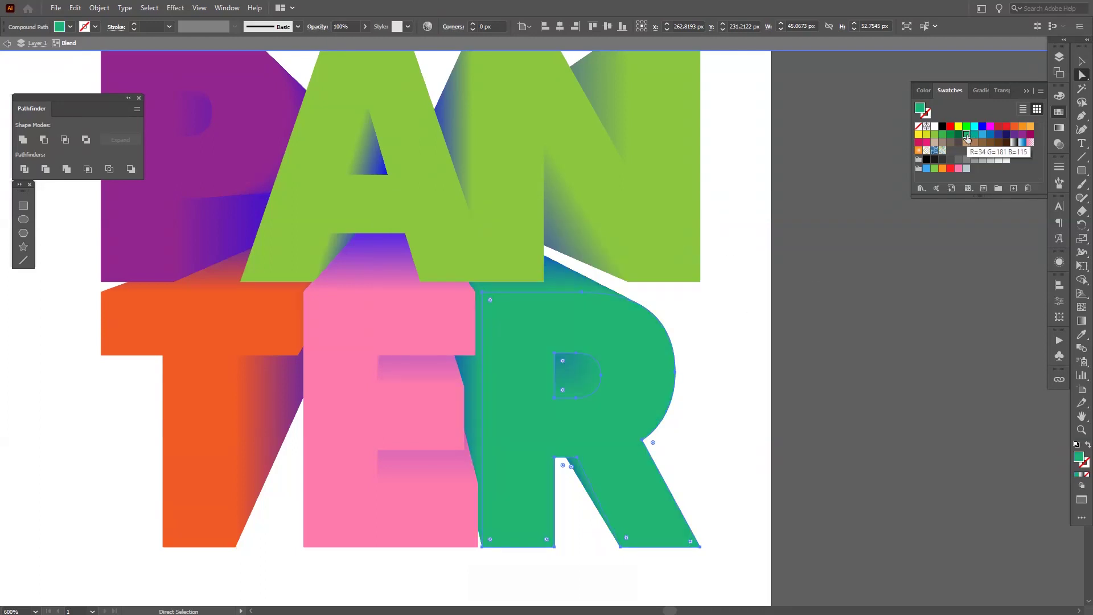
click(967, 126)
click(959, 126)
scroll(782, 370, down, 1)
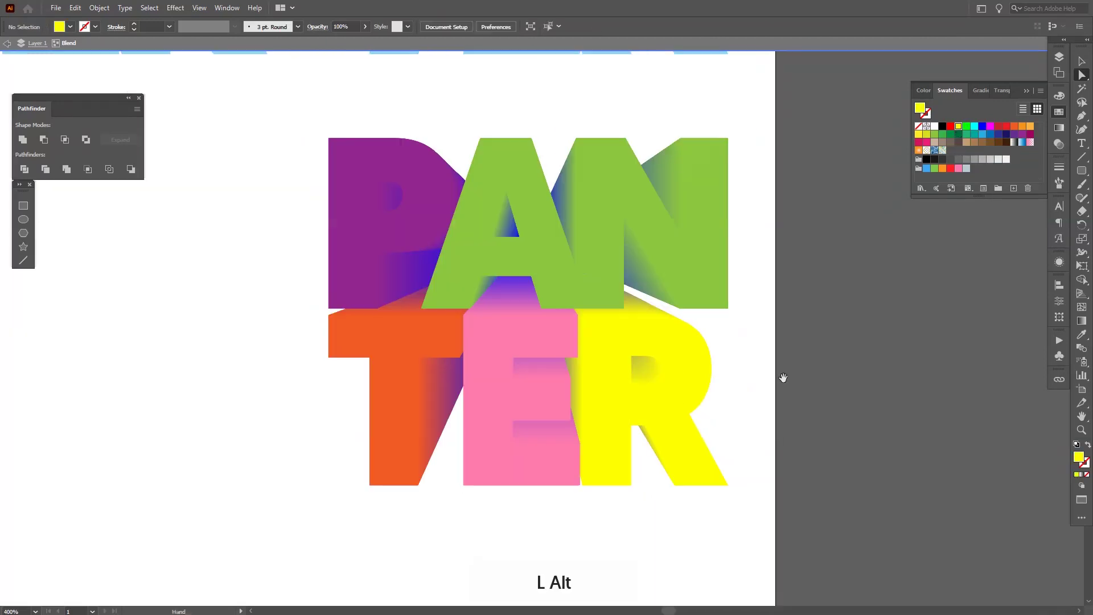
Step: Try magenta on the R, then fill it with orange
click(926, 142)
click(1031, 126)
scroll(805, 412, down, 2)
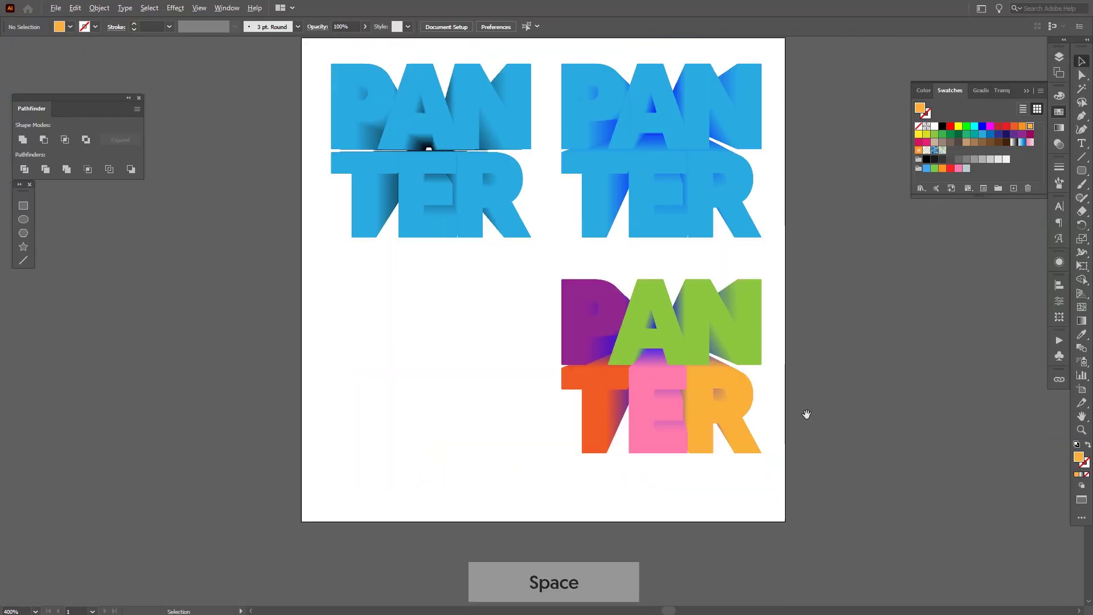
drag(805, 413, 581, 399)
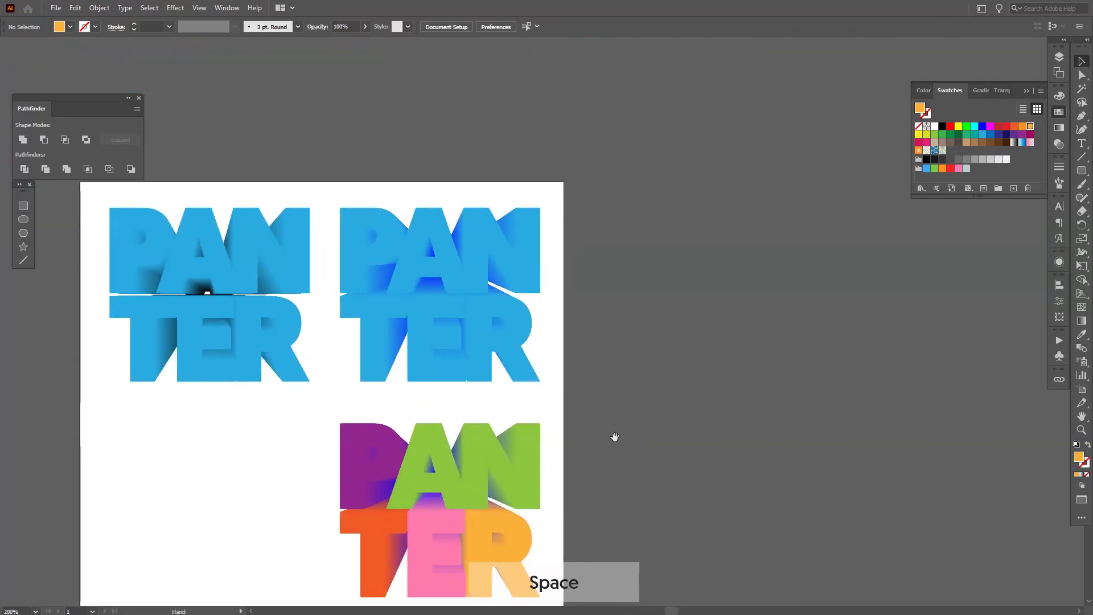
drag(615, 437, 607, 359)
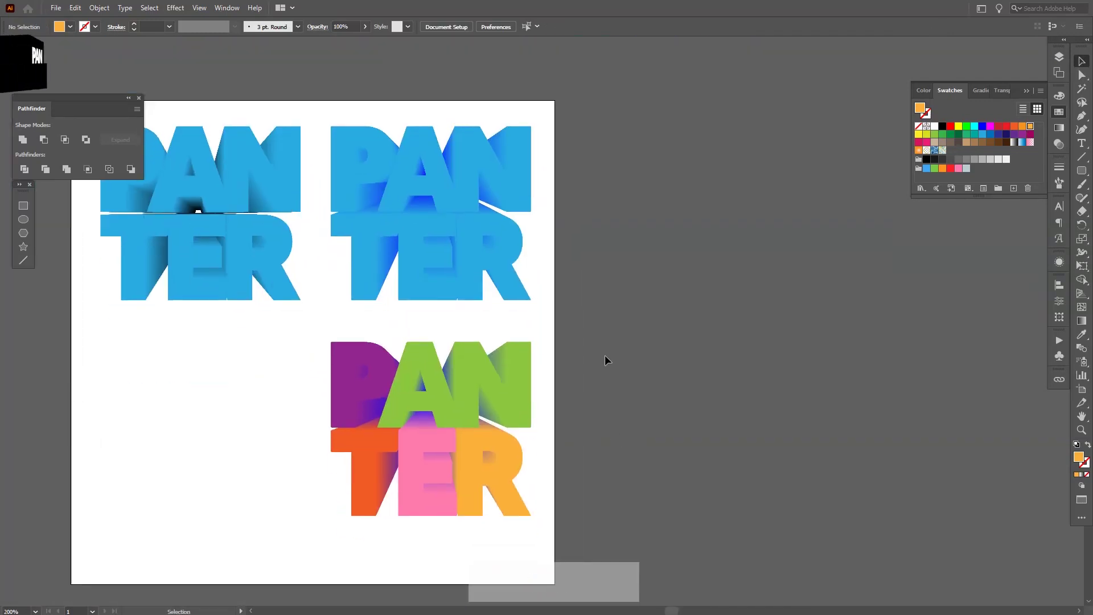
Step: Add a new blank artboard, Artboard 2, from the Artboards panel
click(1059, 73)
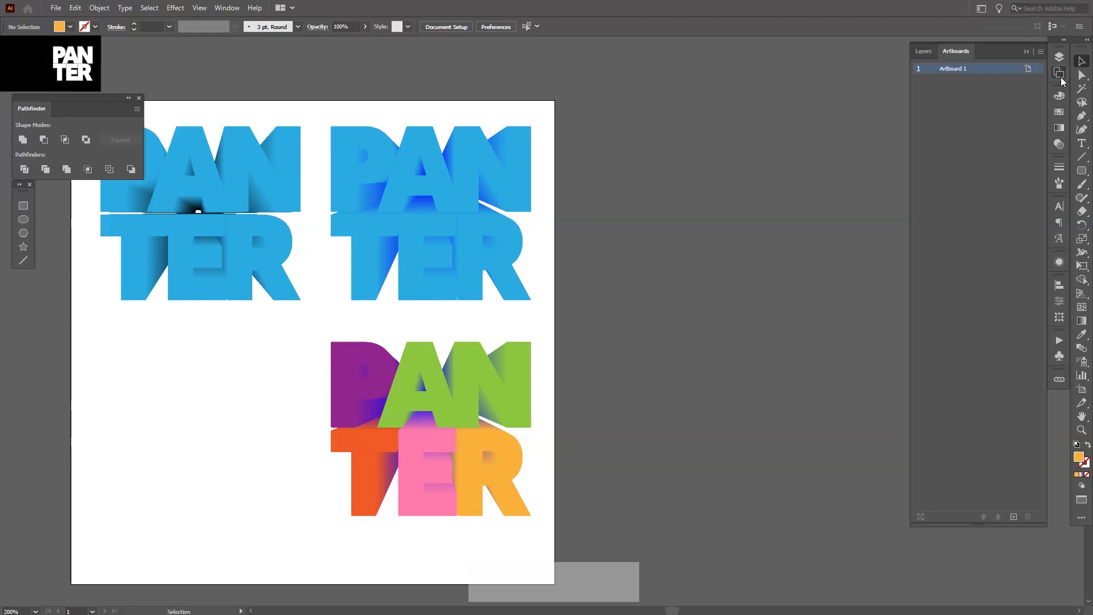
click(1013, 517)
drag(685, 303, 424, 322)
Step: Alt-drag a copy of the blue gradient PANTER blend onto Artboard 2
drag(201, 186, 613, 215)
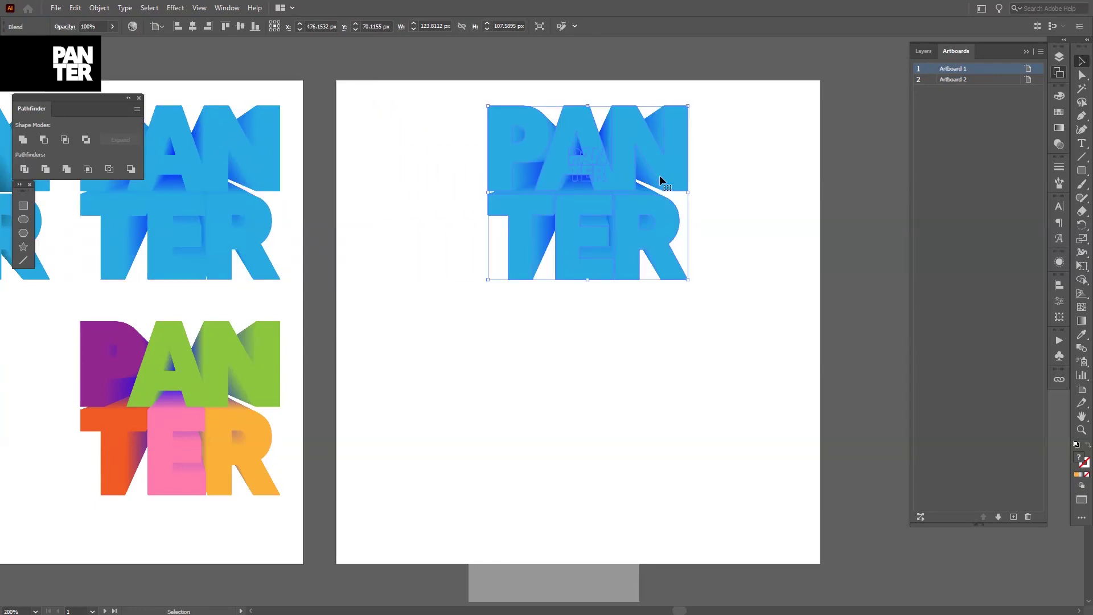
drag(661, 178, 645, 236)
scroll(625, 240, up, 2)
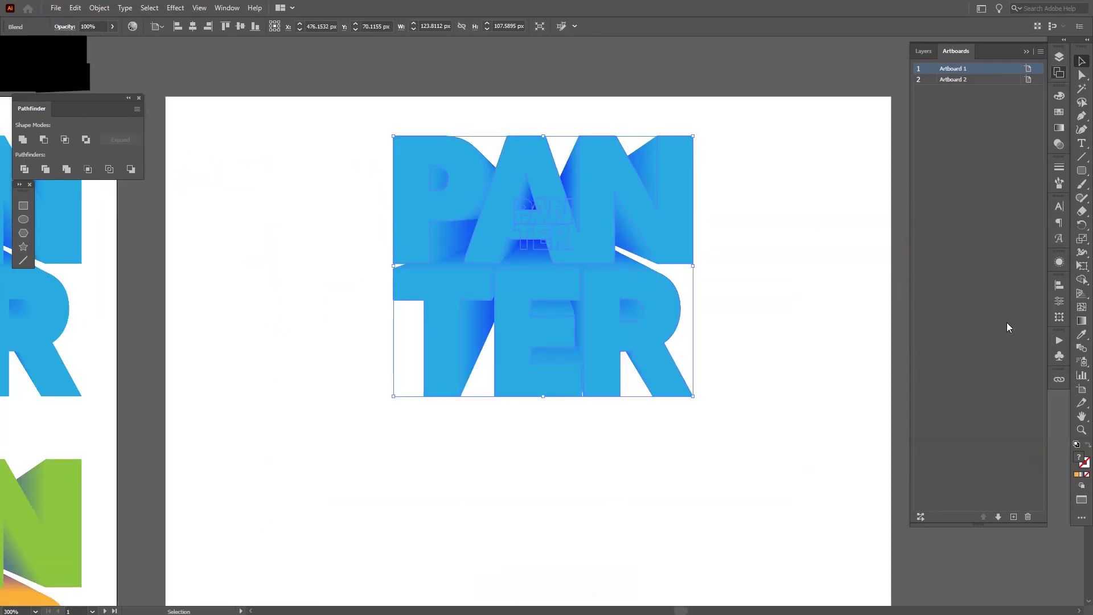
Step: Inside the copied blend, delete the small inner PANTER so only flat bright-blue letters remain
click(1059, 265)
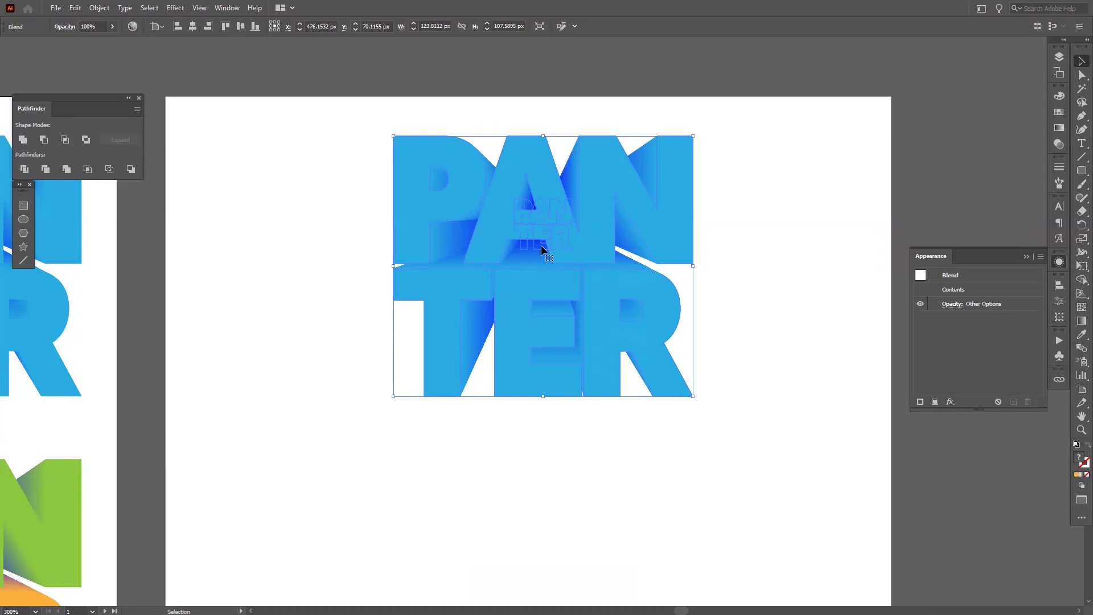
scroll(542, 249, up, 2)
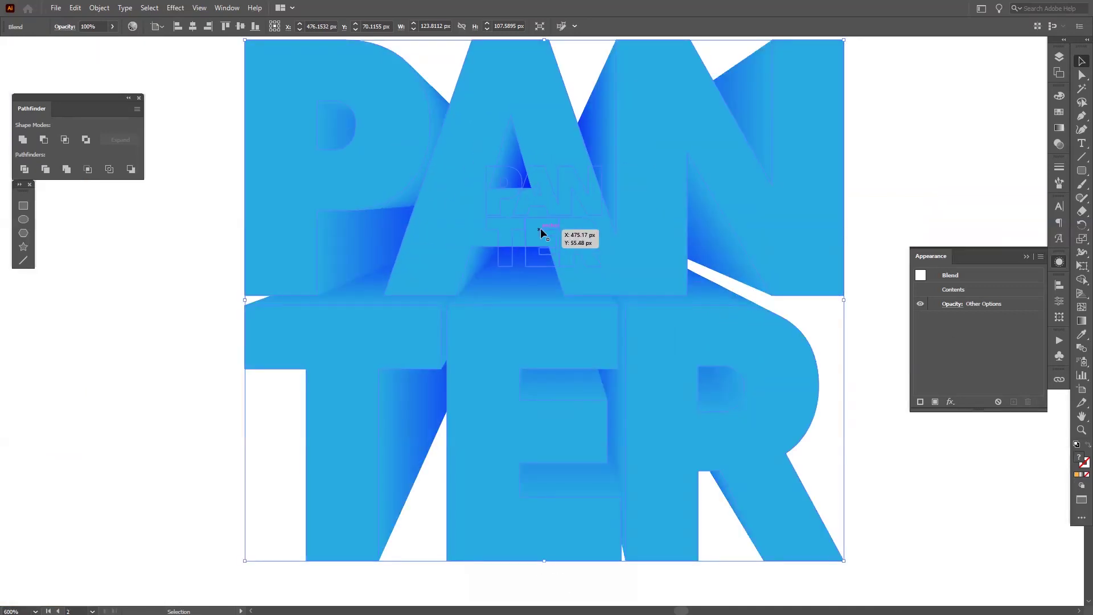
double_click(541, 228)
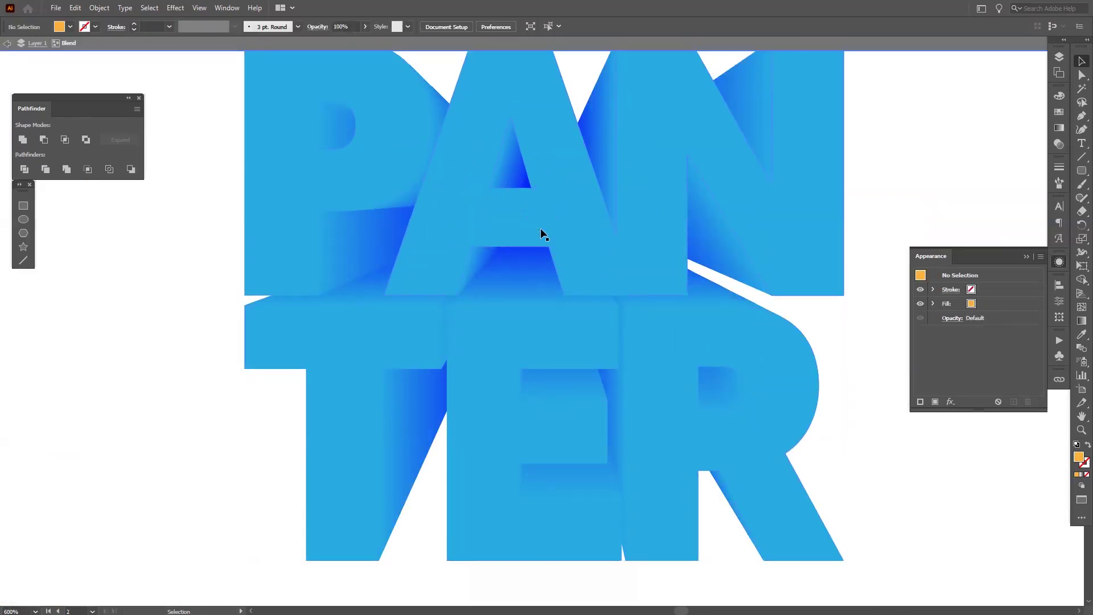
click(876, 385)
click(532, 261)
key(Delete)
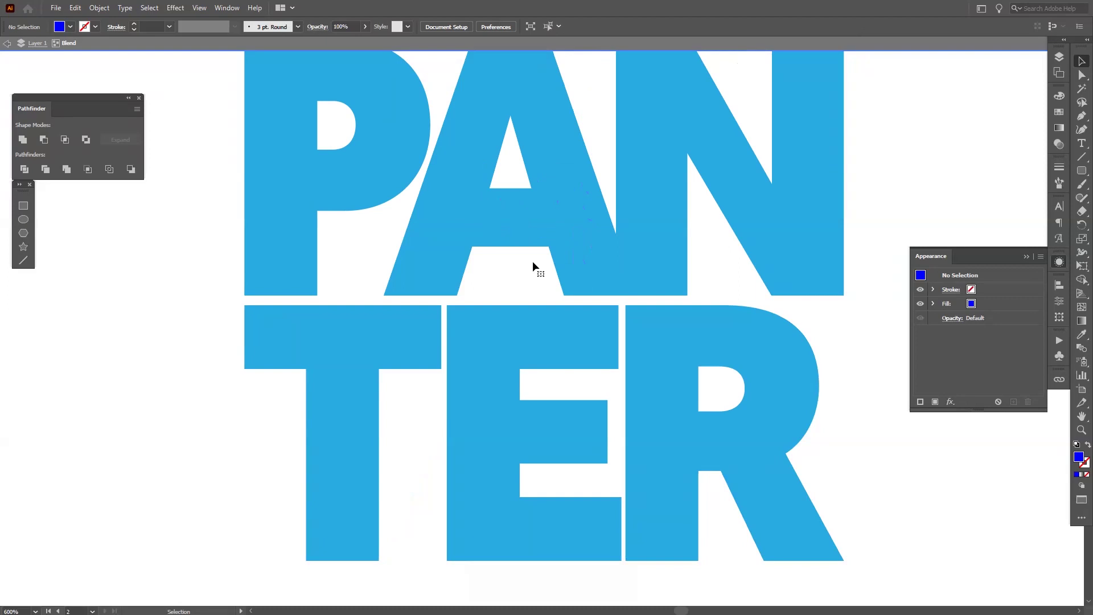
scroll(535, 285, down, 4)
key(Escape)
scroll(630, 298, up, 2)
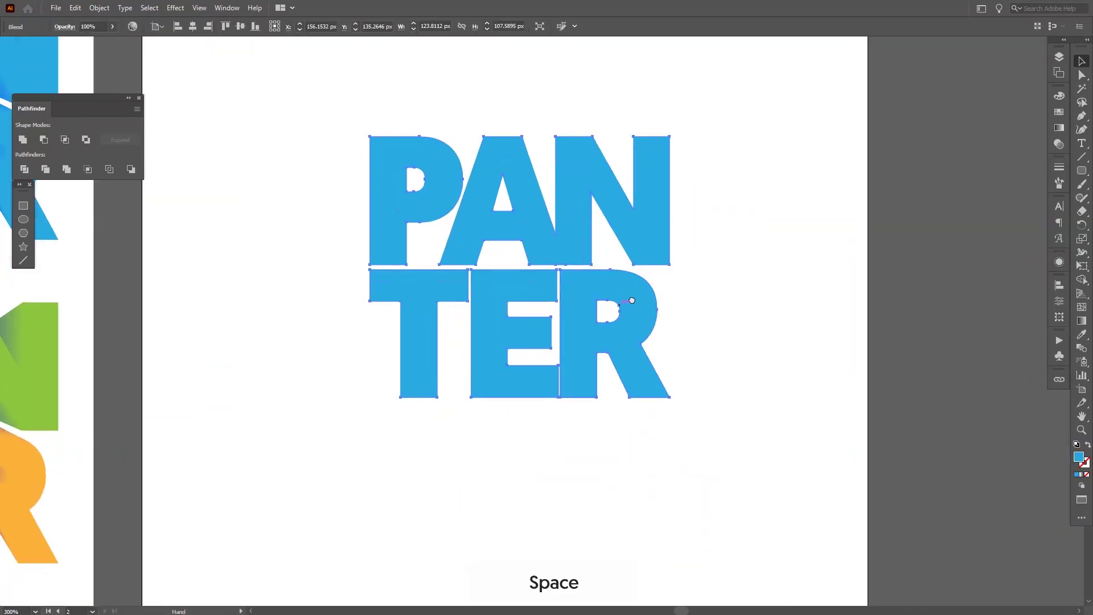
scroll(623, 294, down, 2)
Step: Apply Effect > 3D > Extrude & Bevel to the flat PANTER and tilt its rotation cube
click(173, 7)
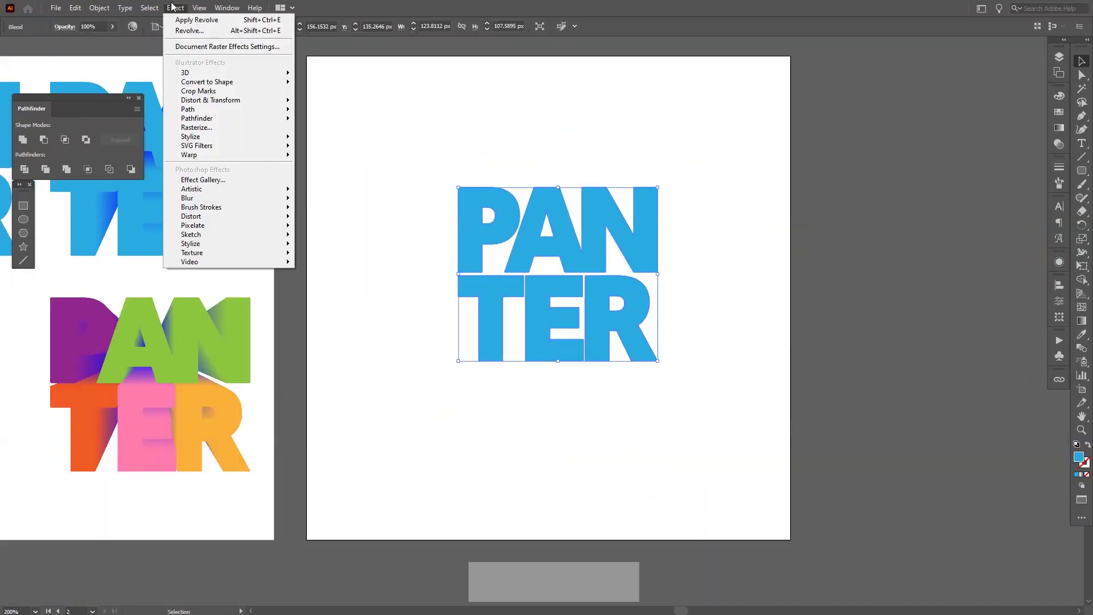
mouse_move(216, 74)
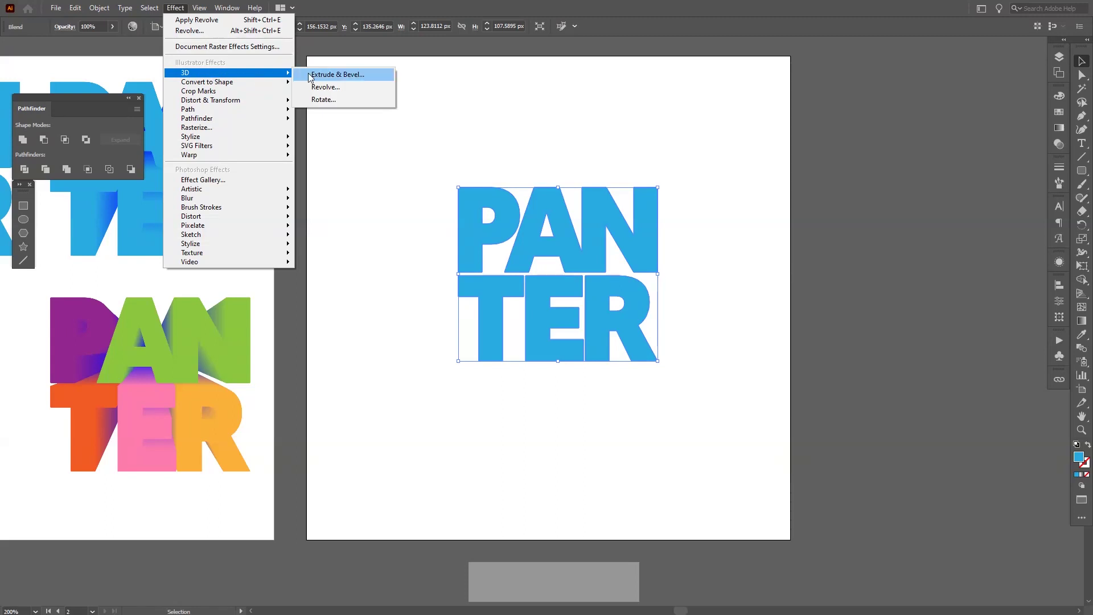
click(347, 77)
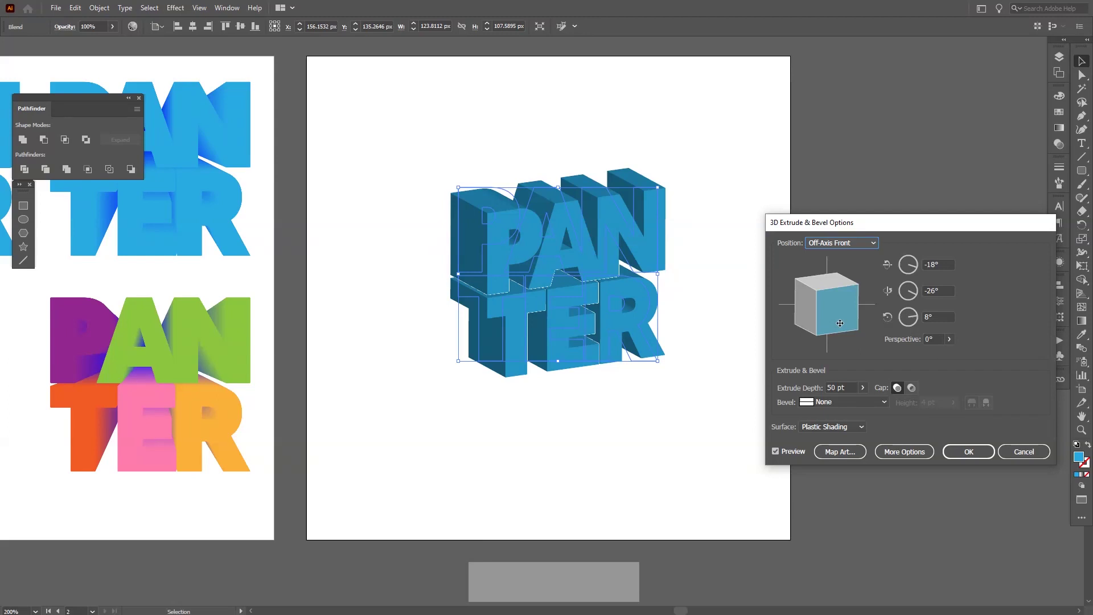
mouse_move(840, 323)
mouse_down()
mouse_move(832, 296)
mouse_move(827, 343)
mouse_move(837, 346)
mouse_move(829, 319)
mouse_move(801, 342)
mouse_up()
drag(826, 287, 829, 286)
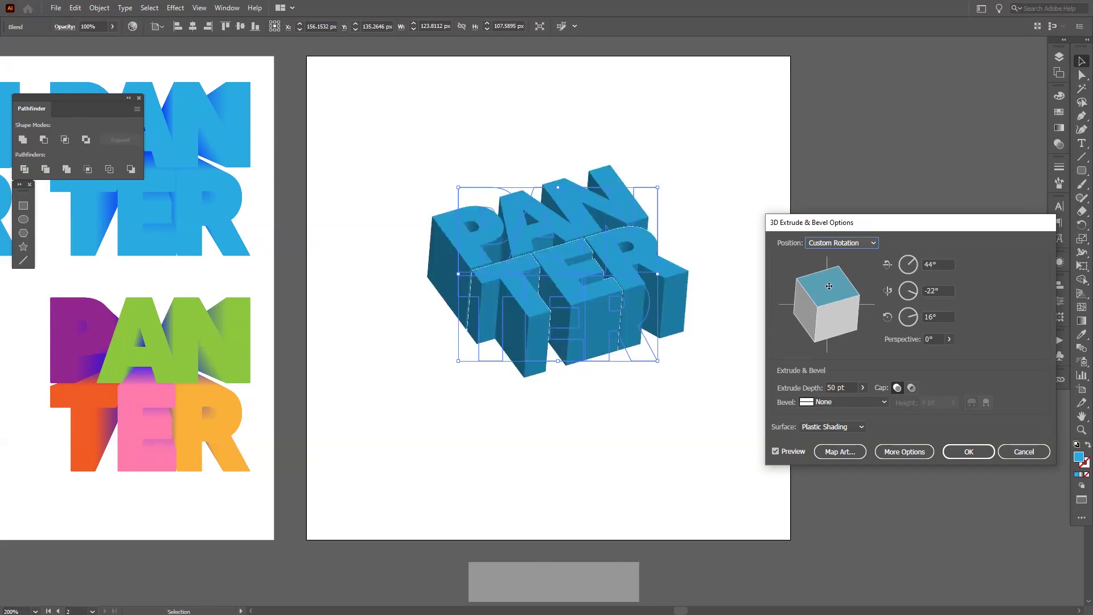
Step: Set Extrude Depth to 71 pt and Perspective to 160°, then apply the 3D effect
click(851, 388)
scroll(850, 388, up, 19)
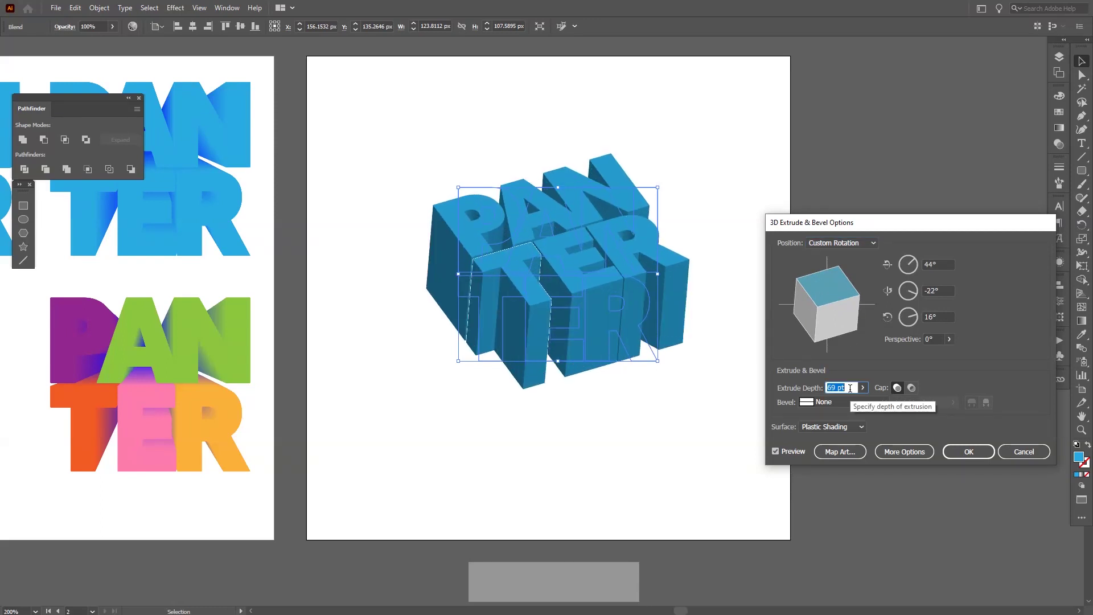
scroll(851, 389, up, 2)
click(949, 339)
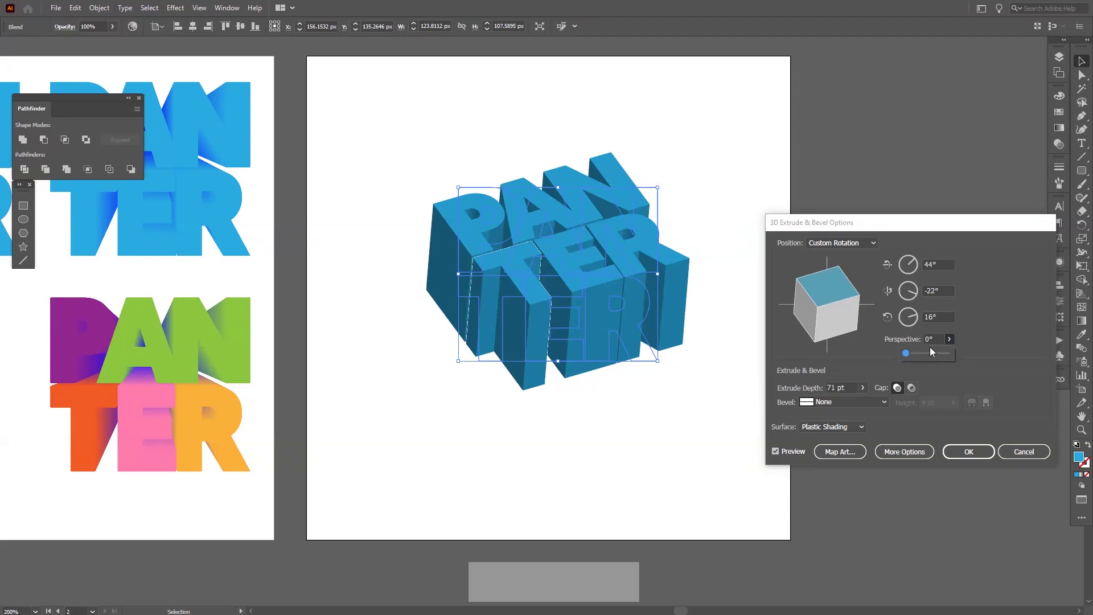
drag(934, 353, 945, 352)
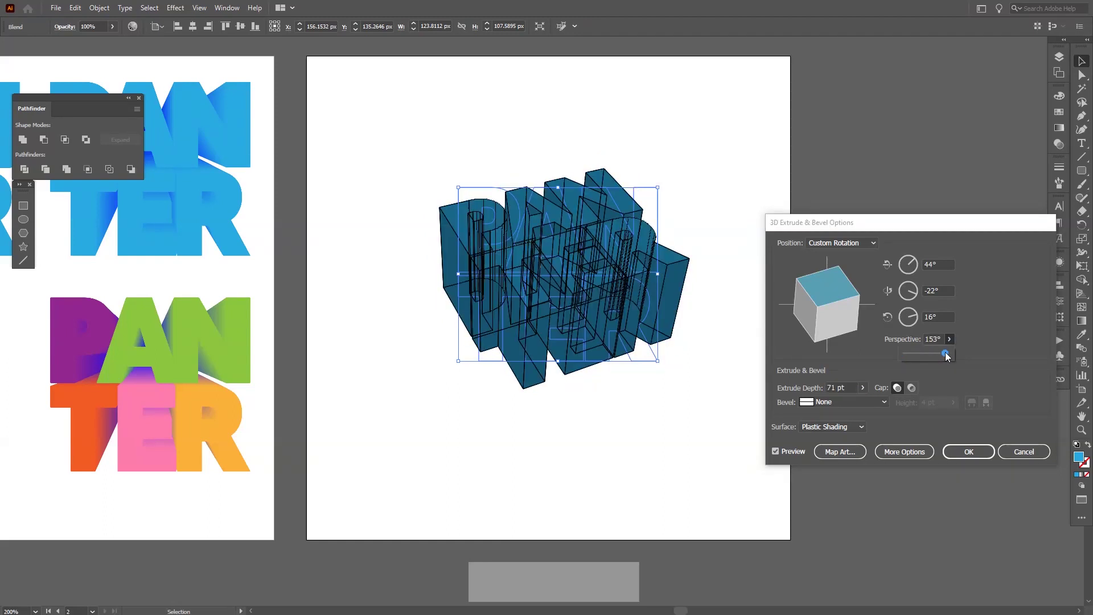
click(841, 314)
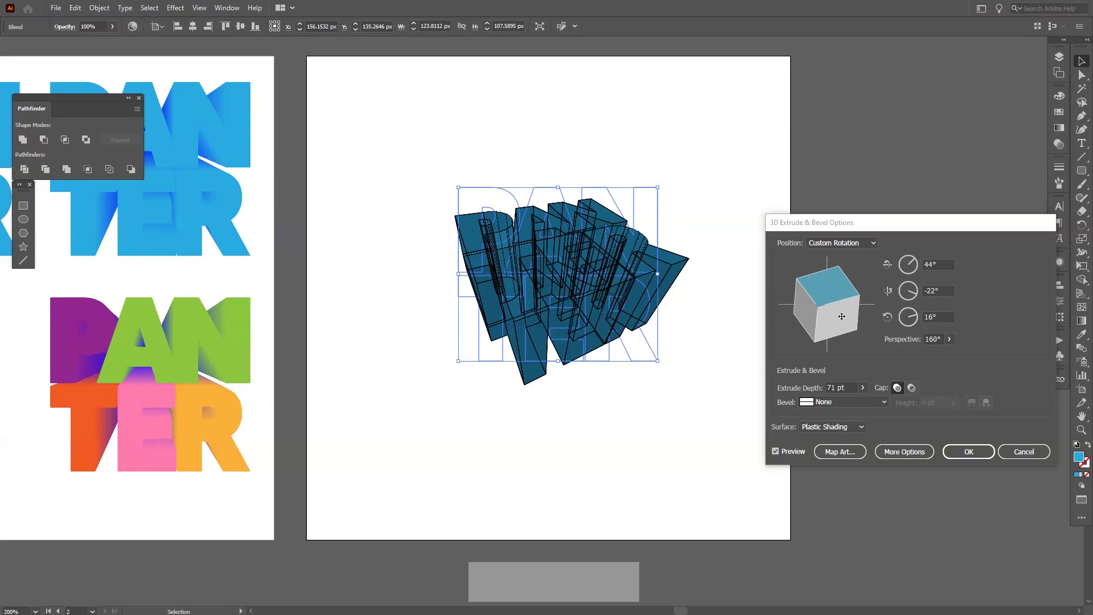
mouse_move(841, 314)
mouse_down()
mouse_move(822, 319)
mouse_move(816, 342)
mouse_move(836, 312)
mouse_up()
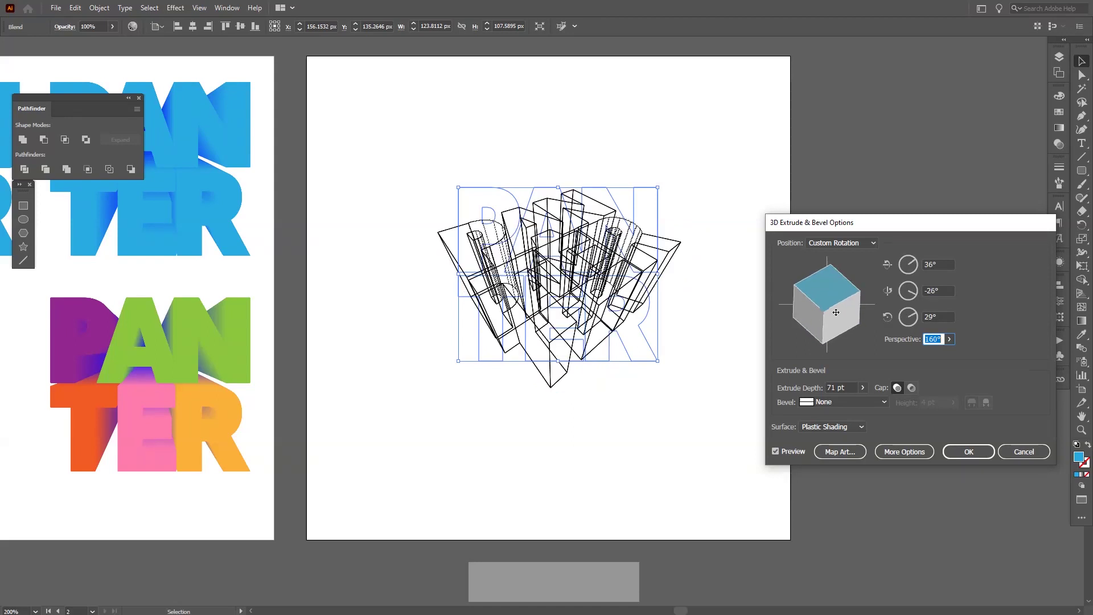
click(968, 452)
Step: Move the 3D PANTER slightly upward on Artboard 2
click(801, 253)
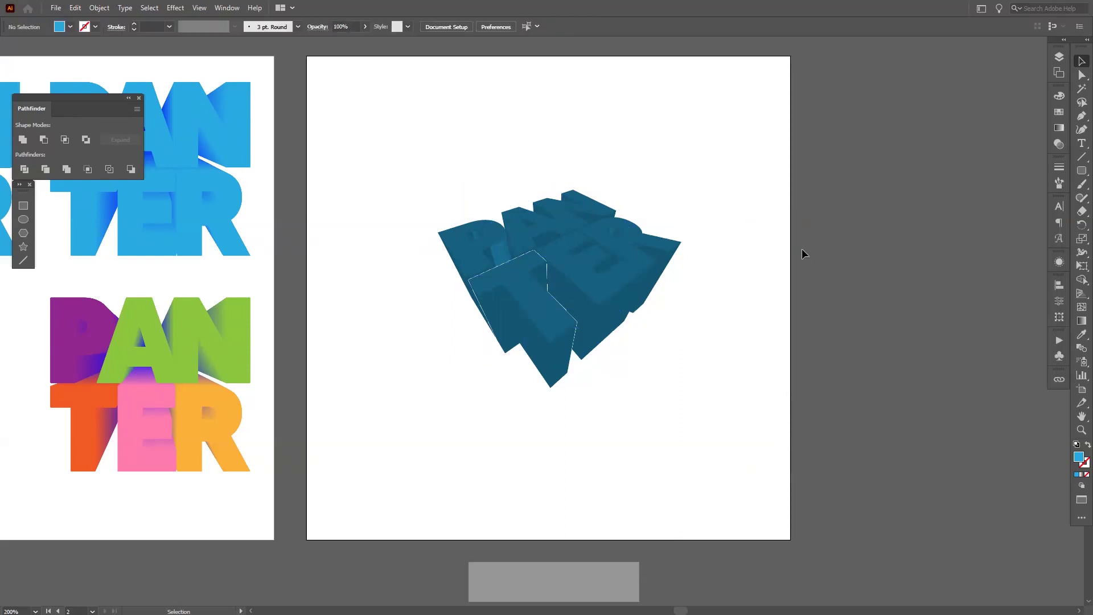
scroll(644, 216, up, 2)
key(space)
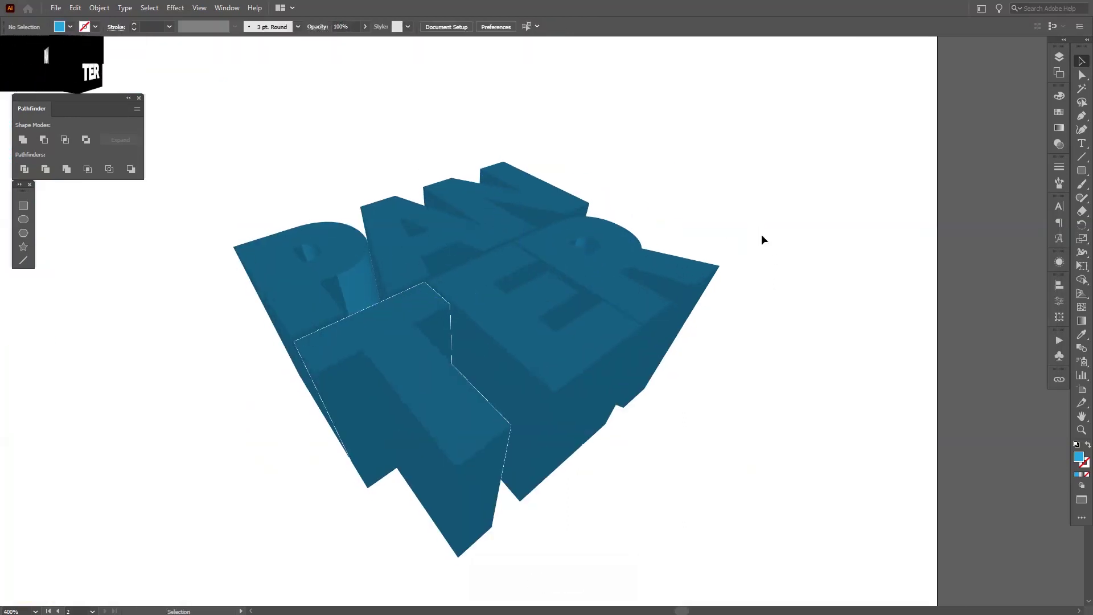
scroll(522, 474, up, 1)
scroll(687, 479, down, 2)
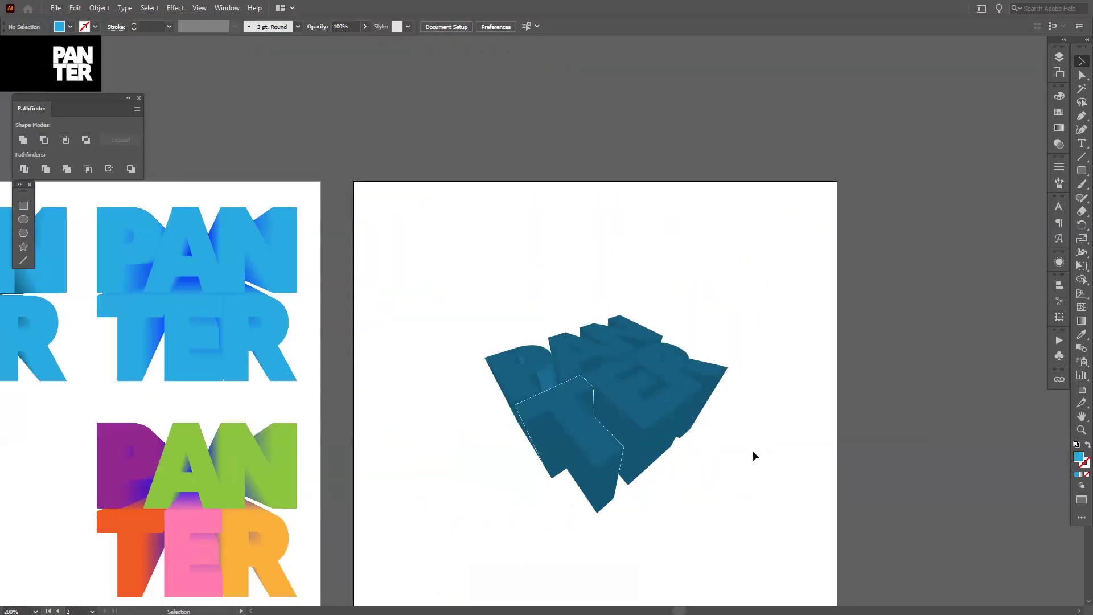
key(space)
drag(753, 450, 711, 433)
drag(548, 331, 562, 365)
key(space)
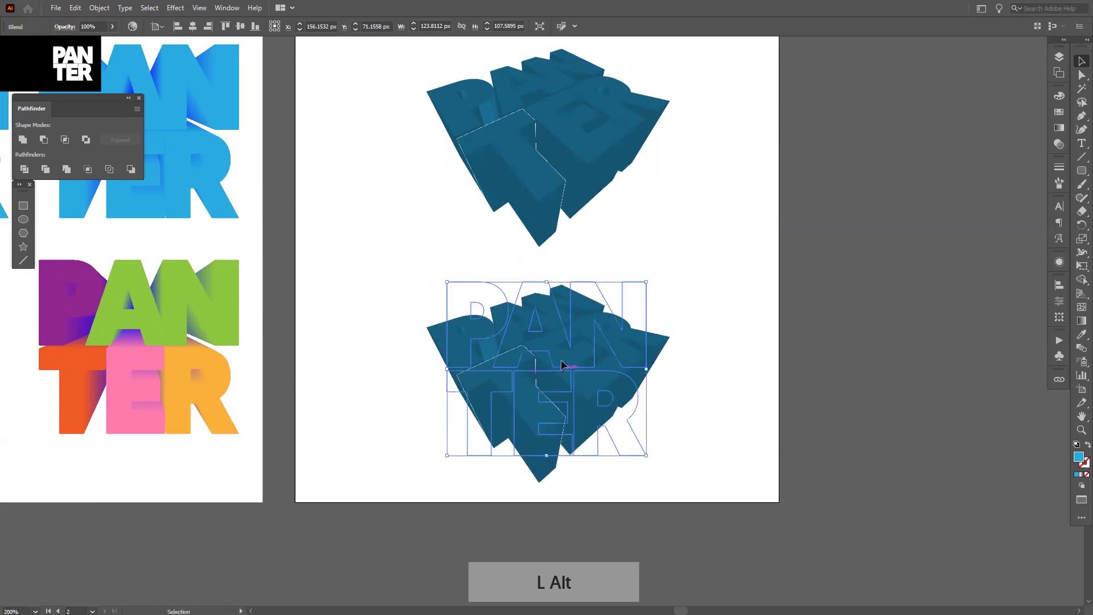
Step: Expand the lower 3D copy into editable shapes, zoom in, and select its lettering group
click(100, 8)
click(136, 154)
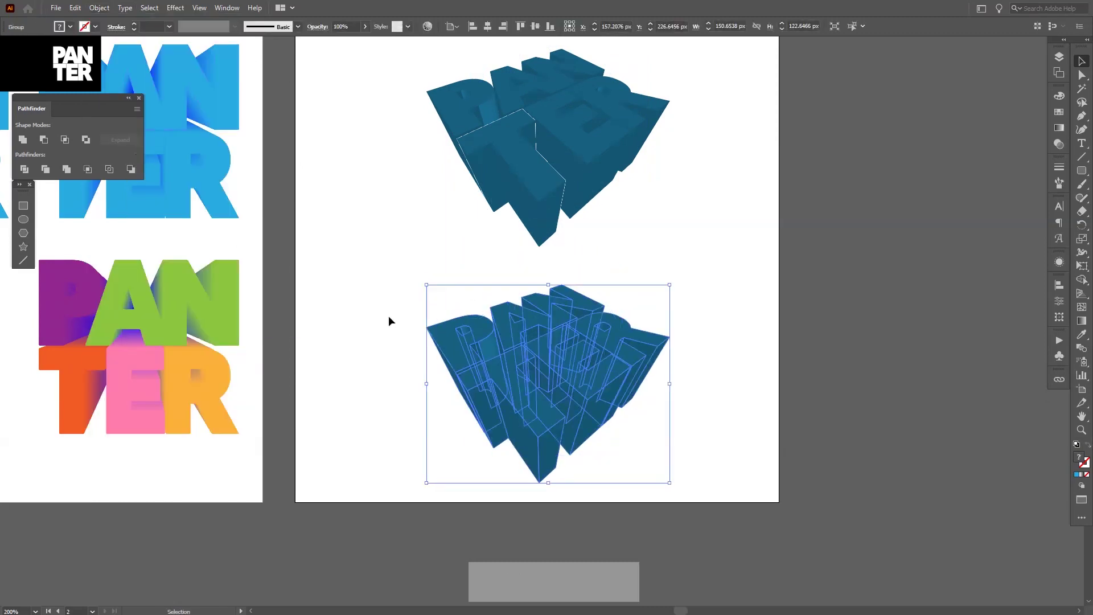
click(699, 435)
scroll(668, 408, up, 1)
drag(766, 180, 777, 339)
scroll(434, 117, up, 1)
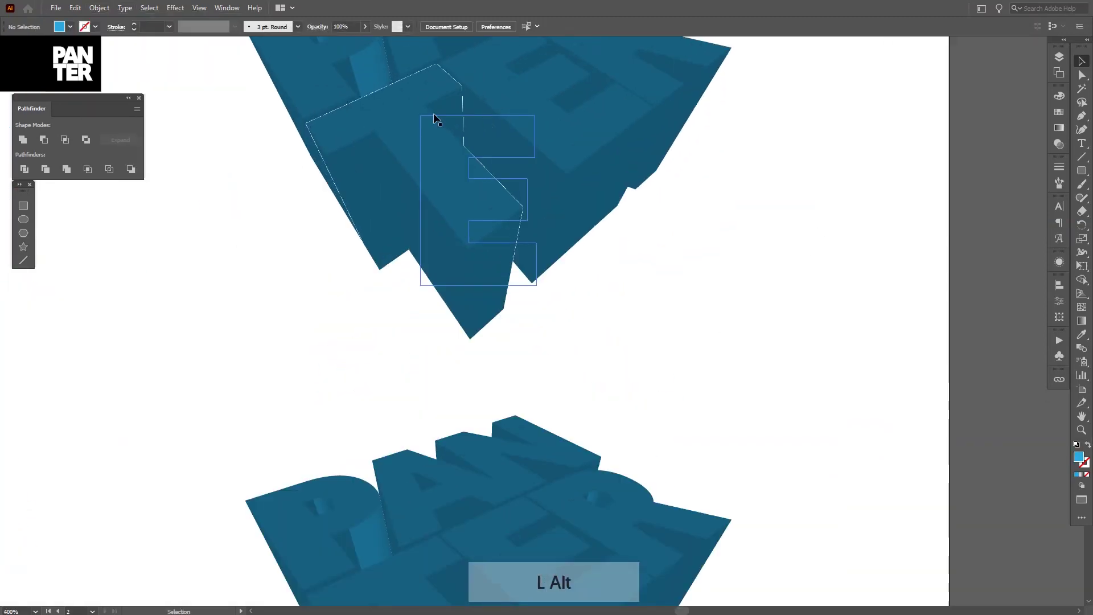
drag(786, 386, 784, 237)
scroll(649, 264, up, 1)
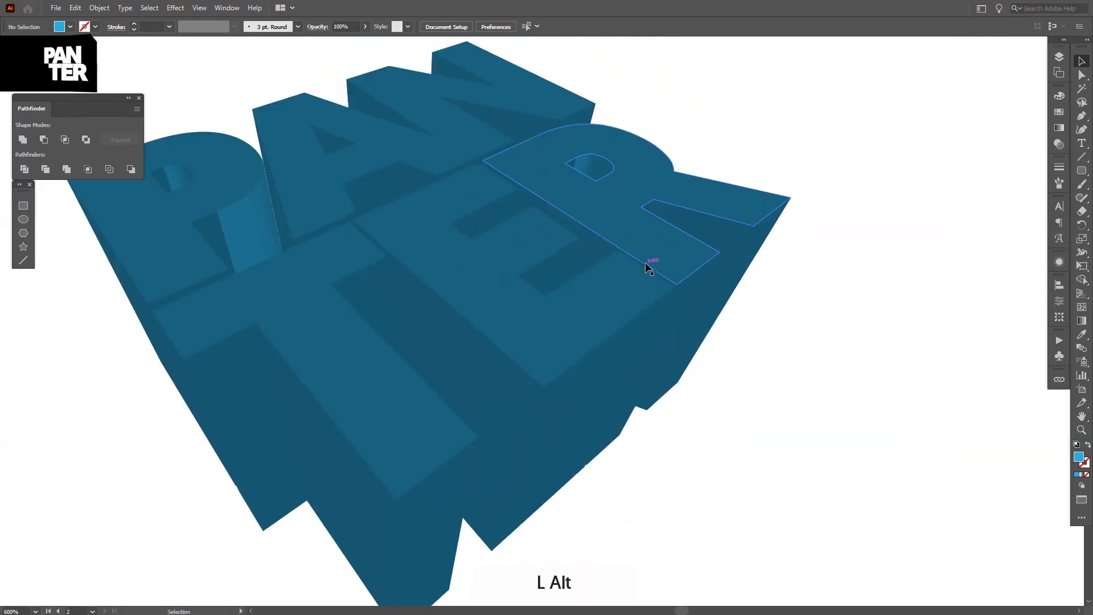
drag(809, 320, 813, 322)
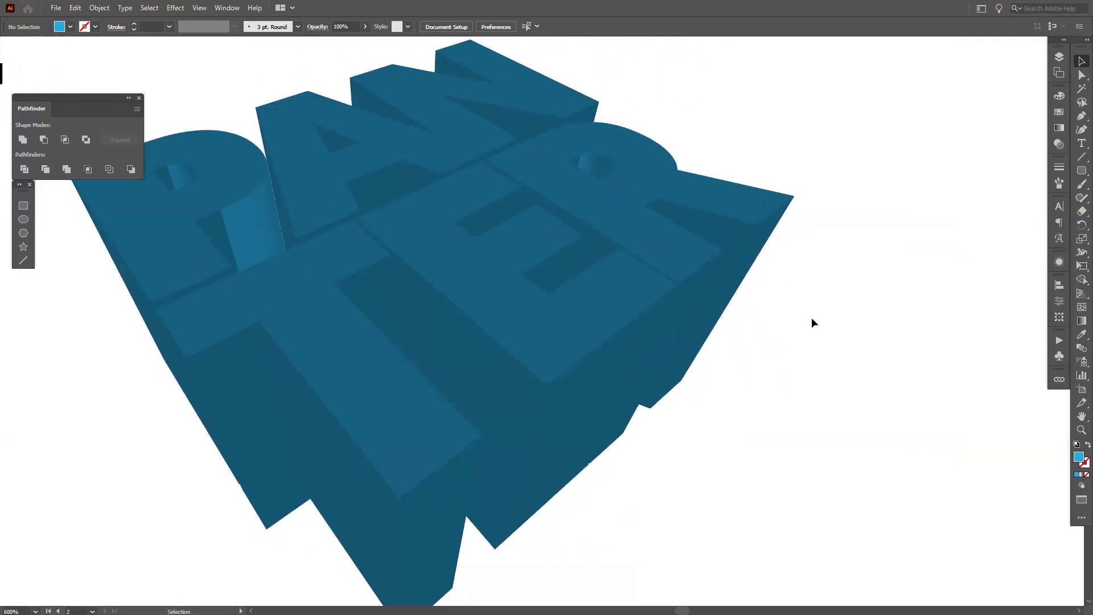
scroll(634, 353, down, 1)
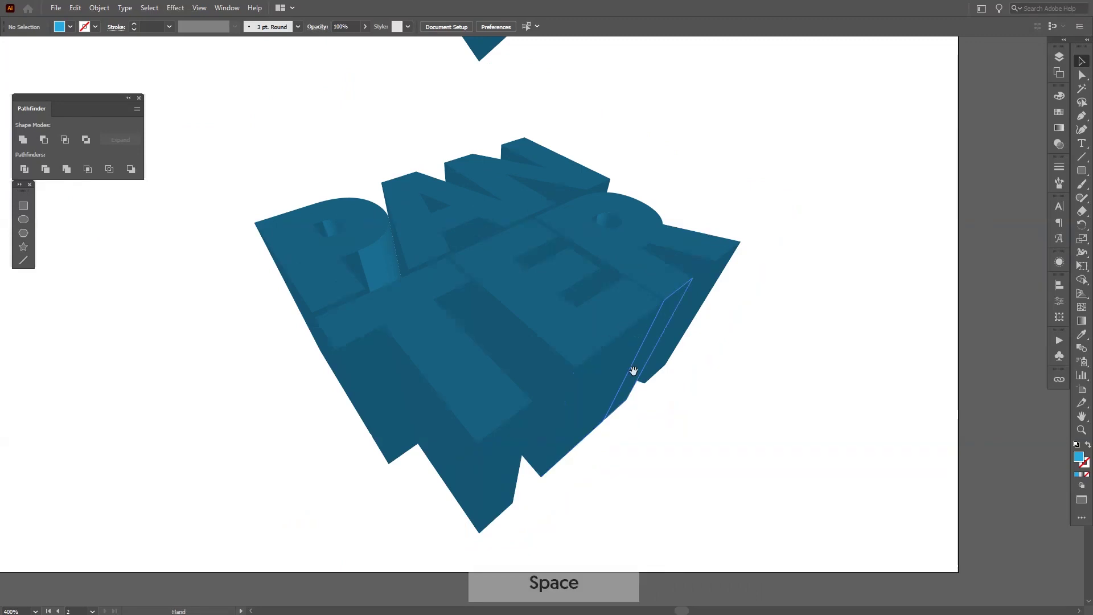
scroll(576, 364, down, 1)
drag(537, 361, 517, 350)
scroll(561, 369, up, 1)
click(498, 415)
Step: Ungroup the lower 3D PANTER artwork twice into individual letter pieces, undoing an accidental move
right_click(560, 339)
click(598, 434)
key(ctrl+z)
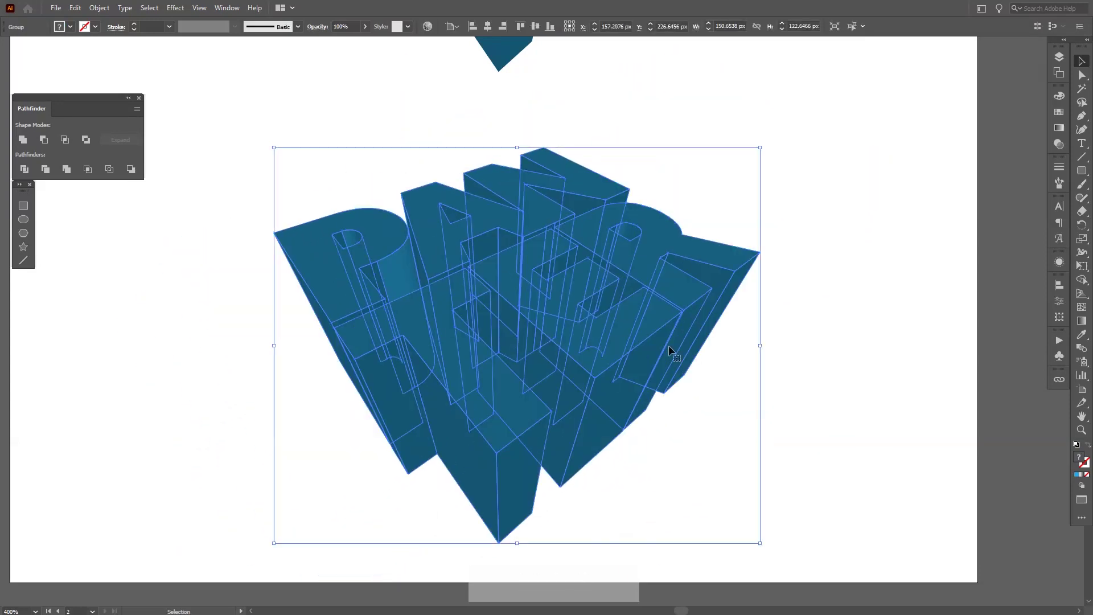
key(ctrl+shift+a)
click(648, 332)
right_click(648, 333)
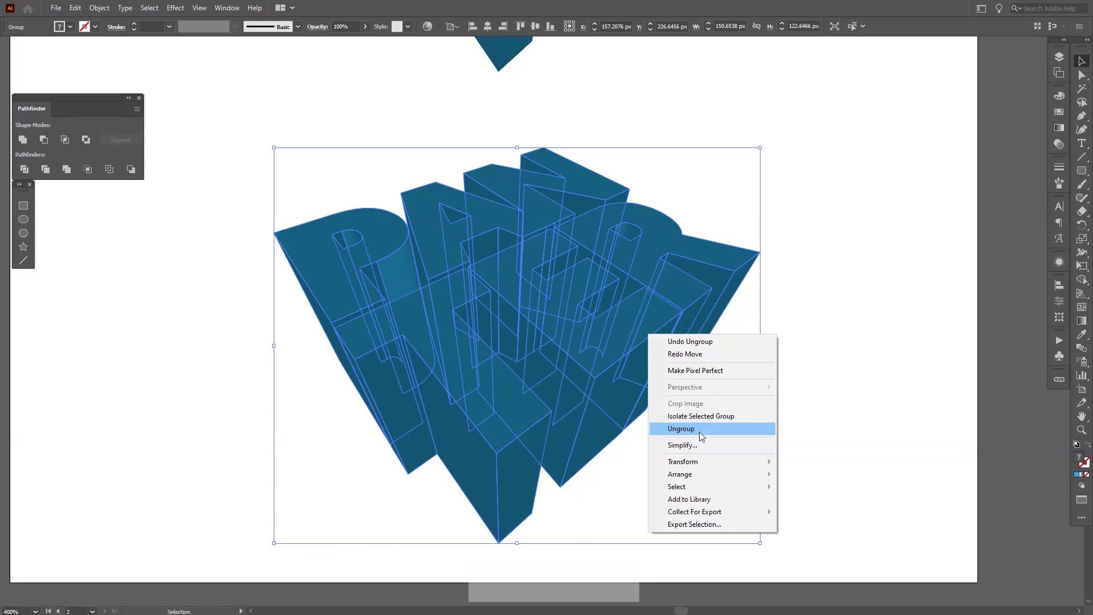
click(699, 432)
key(ctrl+shift+a)
click(655, 324)
right_click(648, 317)
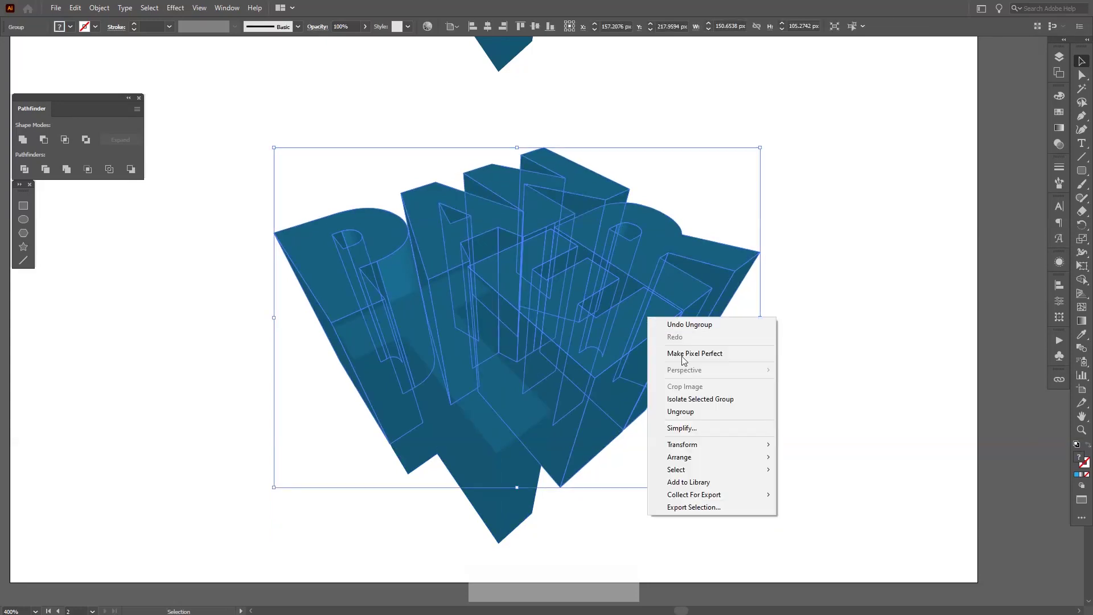
click(706, 411)
Step: Pull the E piece out to the right and cancel a trial move of the T
click(623, 336)
drag(623, 336, 885, 415)
drag(489, 410, 723, 461)
key(ctrl+z)
Step: Test-move a parallelogram facet and the T top face, then undo to restore the pieces
click(613, 359)
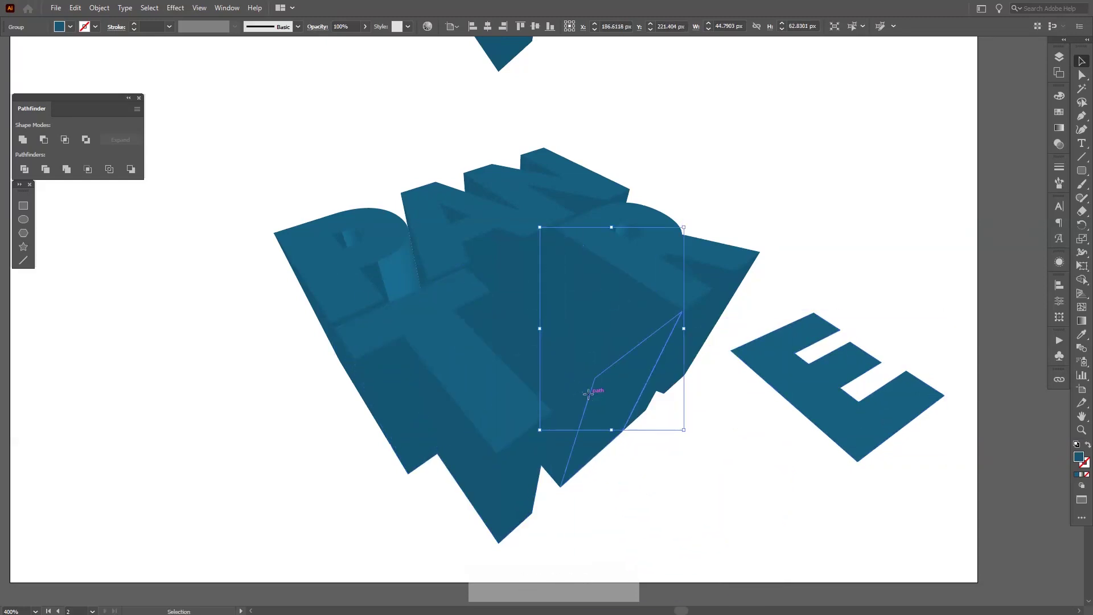
click(594, 391)
click(546, 367)
click(541, 308)
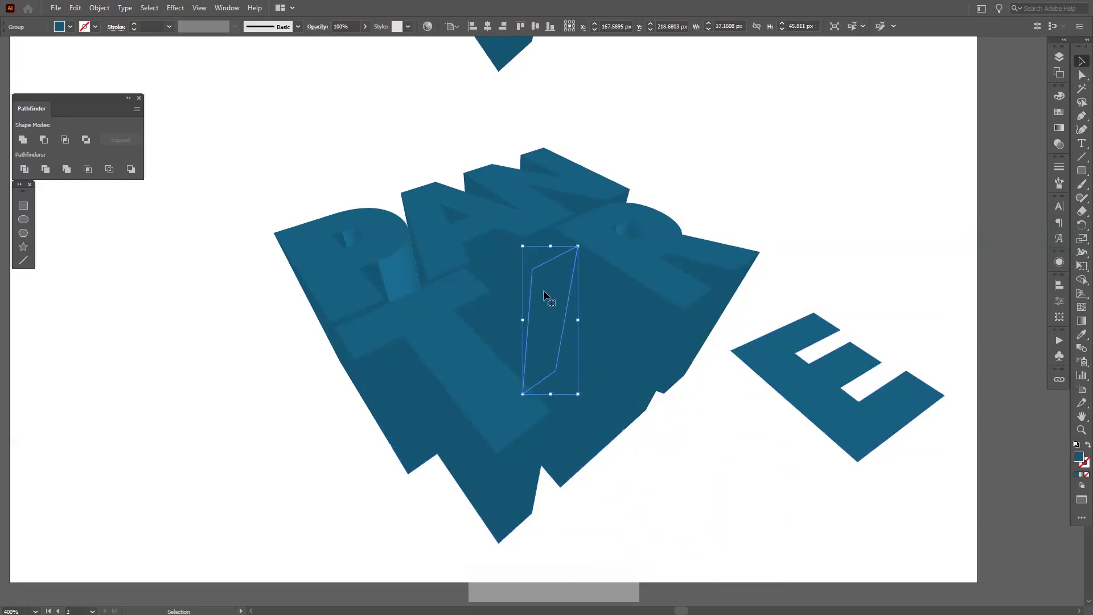
drag(569, 281, 612, 319)
key(space)
drag(728, 414, 637, 357)
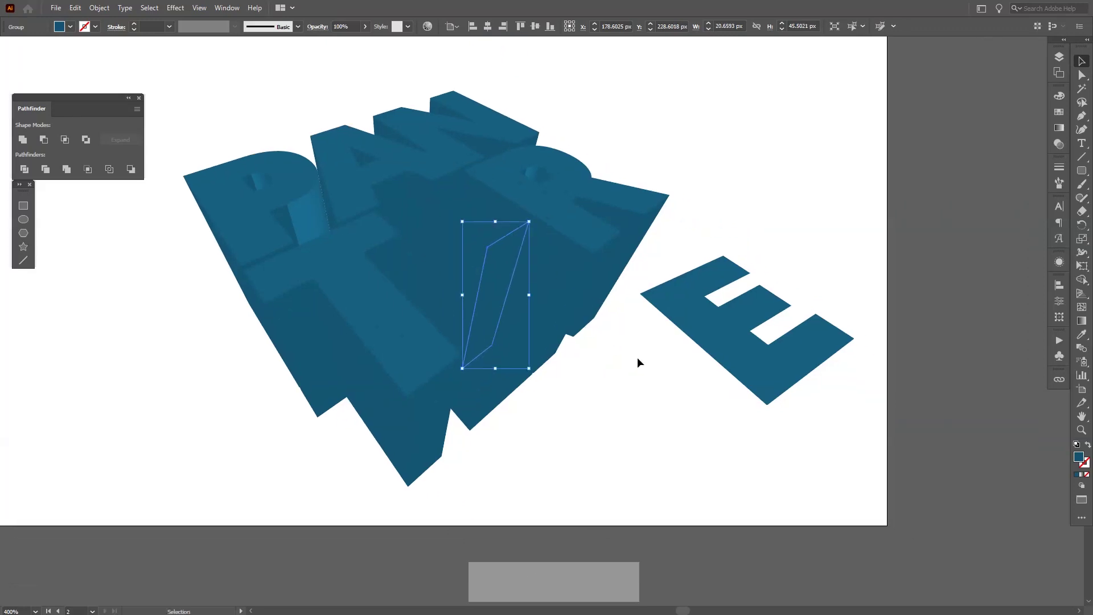
click(638, 357)
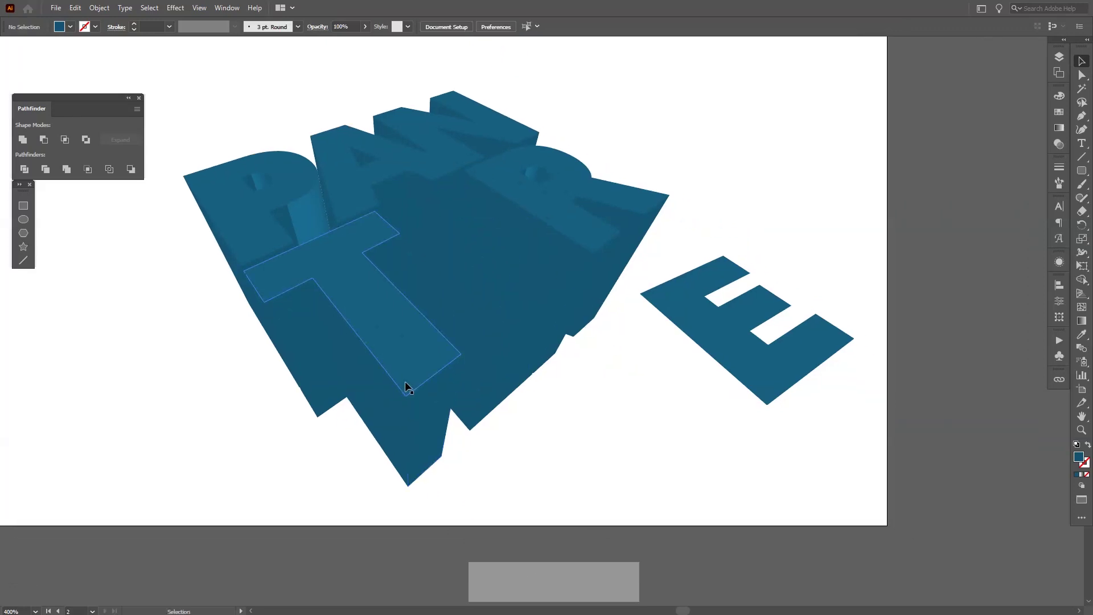
drag(507, 359, 635, 427)
key(ctrl+z)
key(ctrl+z)
Step: Select the top faces of T, E, R, A, N and P and group them
scroll(635, 433, down, 4)
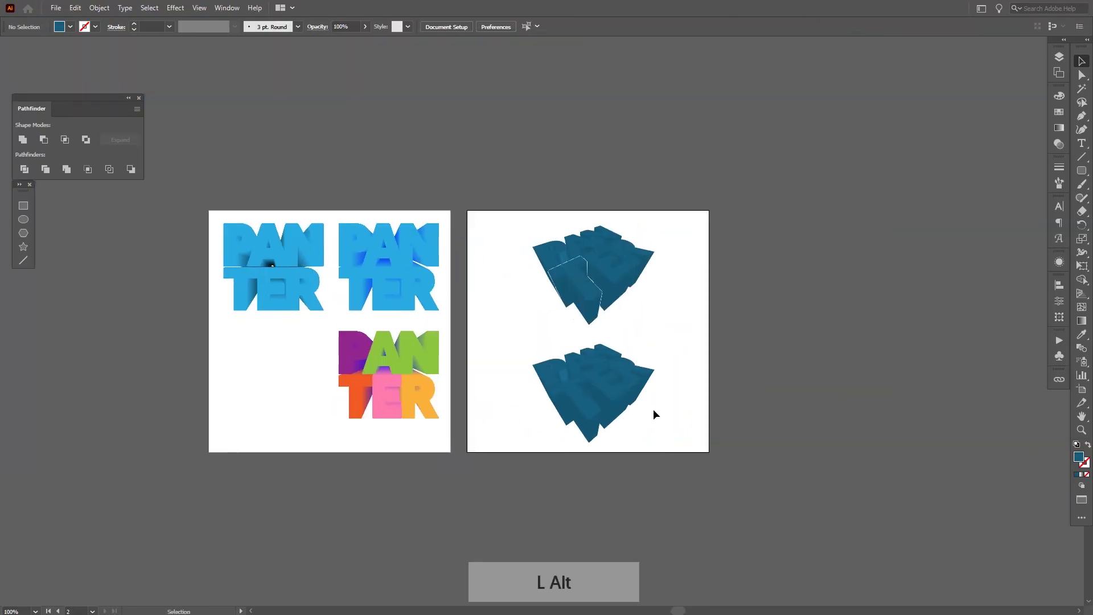
scroll(674, 463, up, 2)
key(space)
drag(675, 462, 689, 459)
scroll(557, 383, up, 2)
click(579, 415)
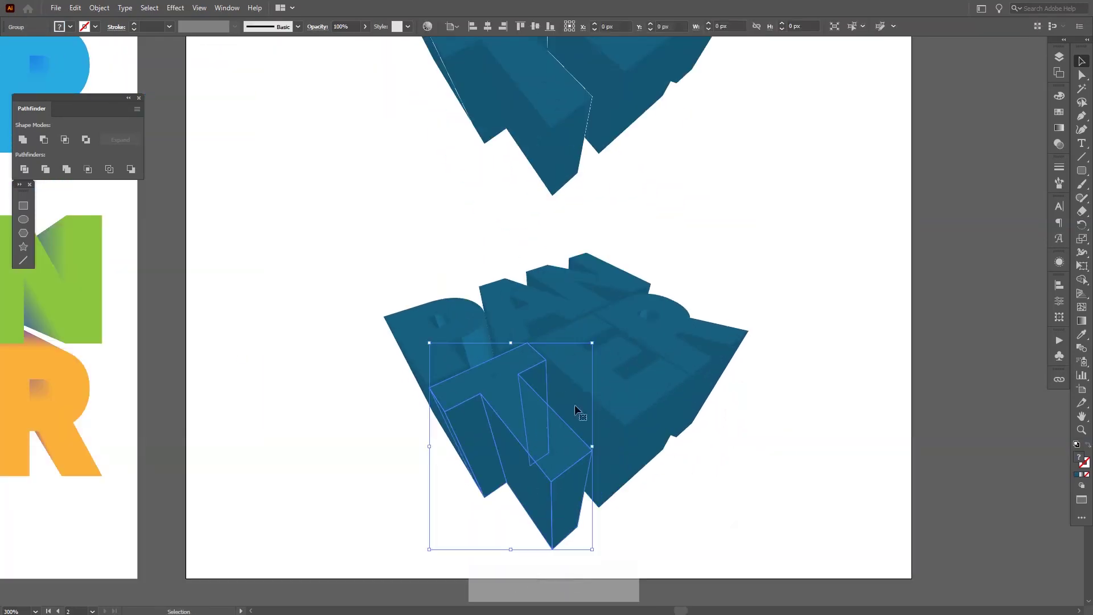
shift+click(617, 376)
shift+click(654, 336)
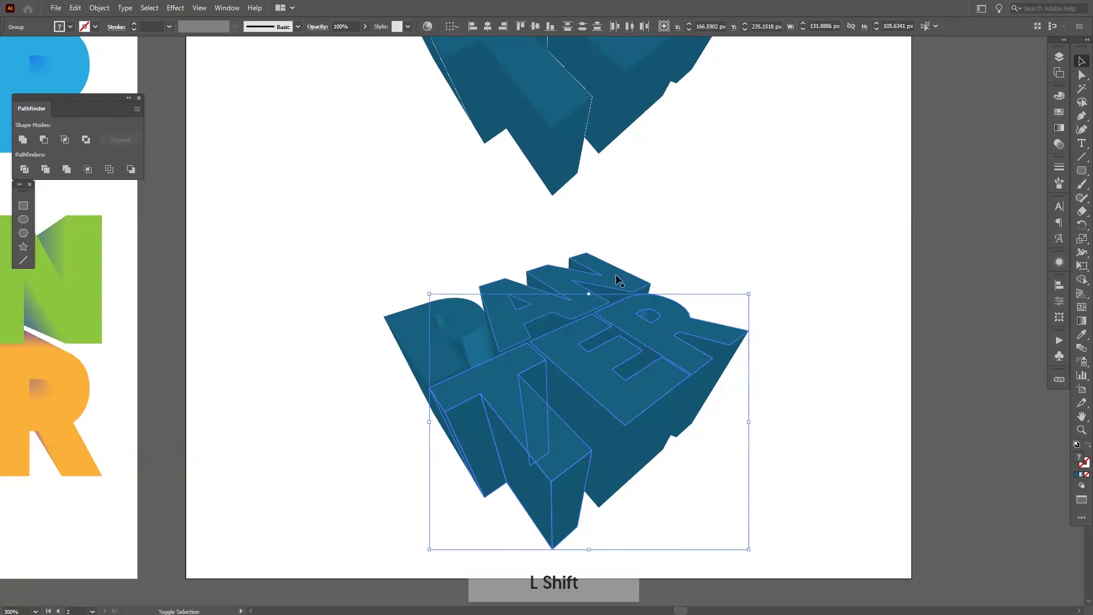
shift+click(483, 294)
shift+click(470, 319)
key(ctrl+g)
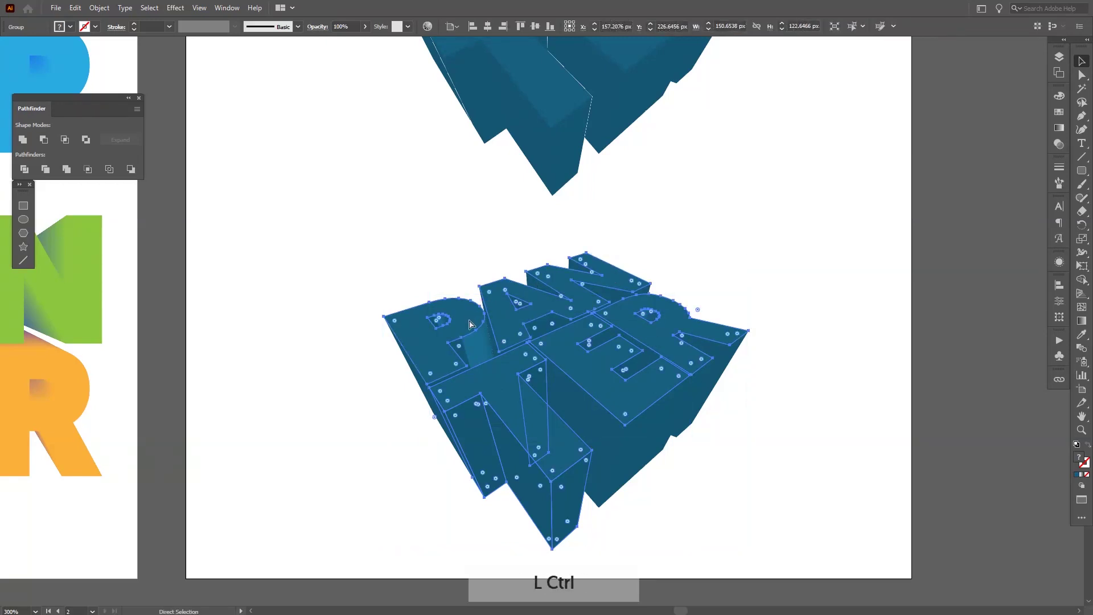
Step: Undo an accidental fill change, then enter the letter group and ungroup the T pieces
click(1079, 476)
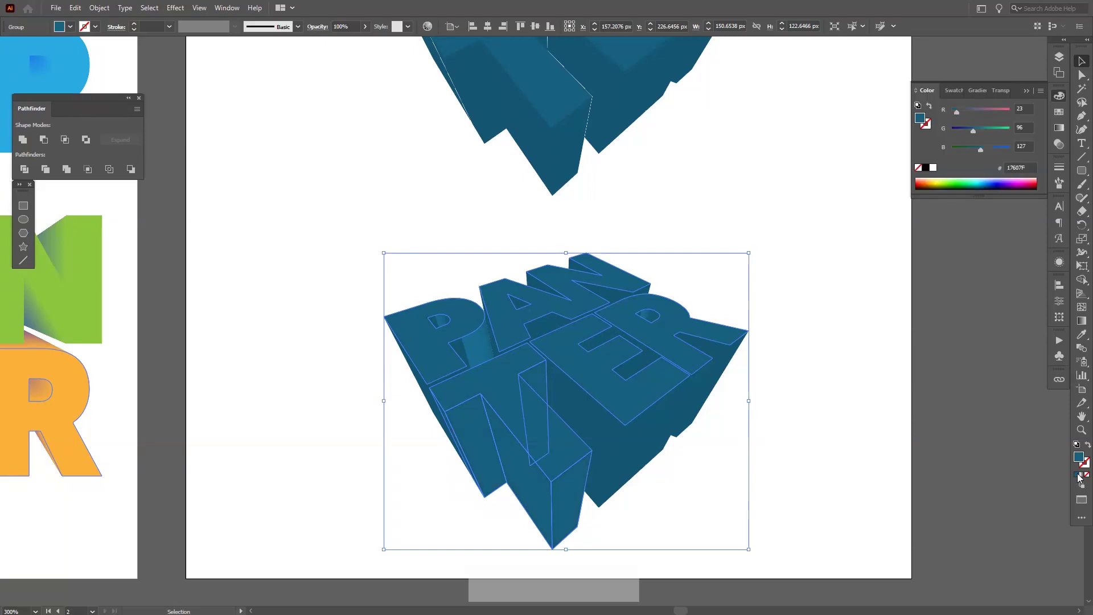
key(ctrl+z)
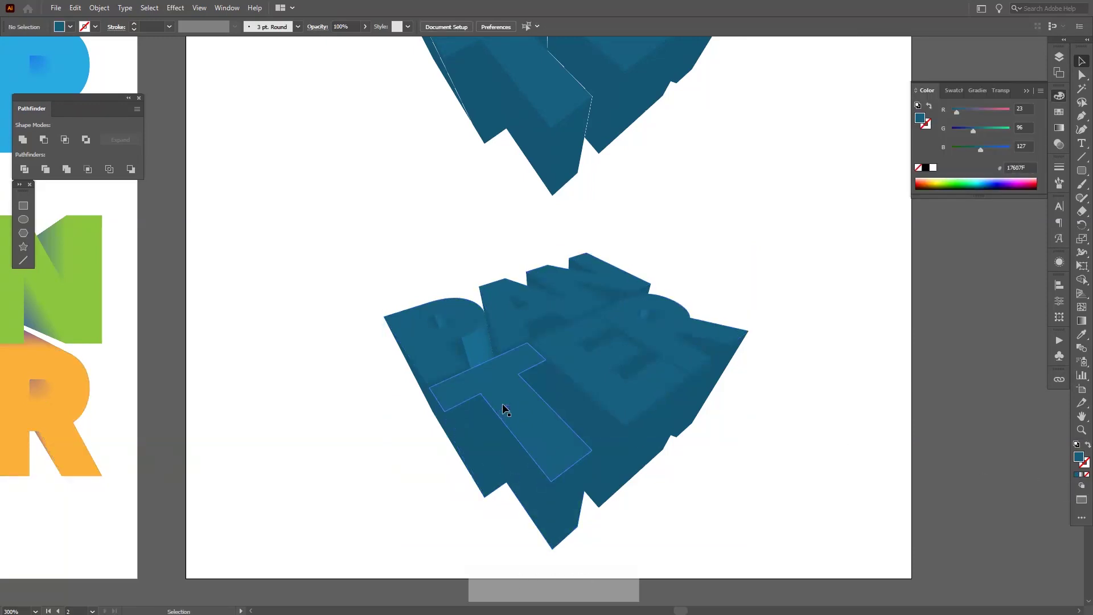
right_click(503, 403)
click(562, 500)
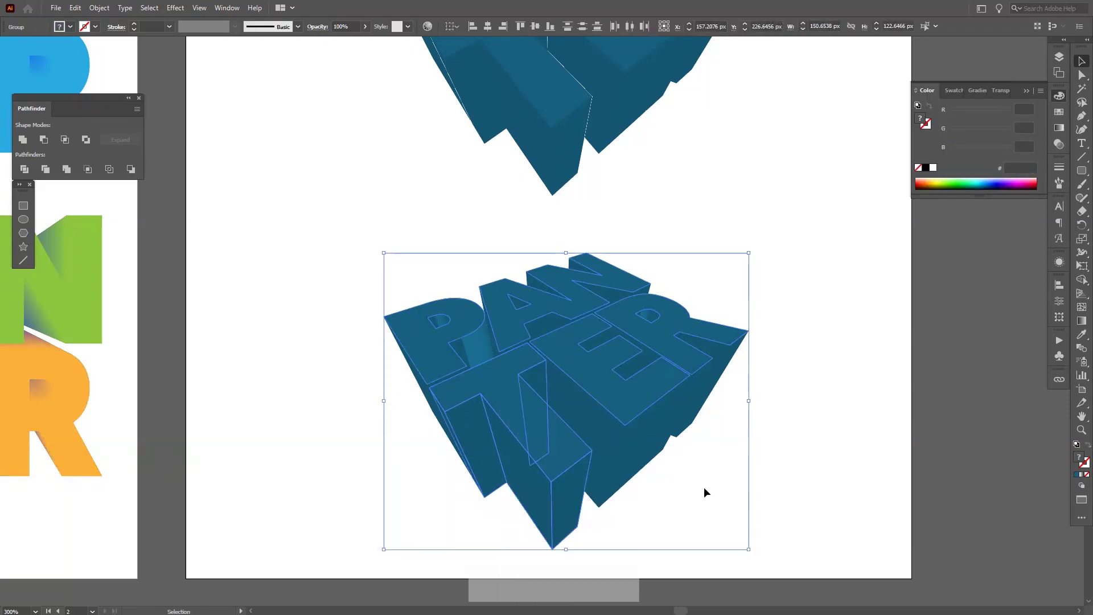
click(534, 419)
right_click(538, 421)
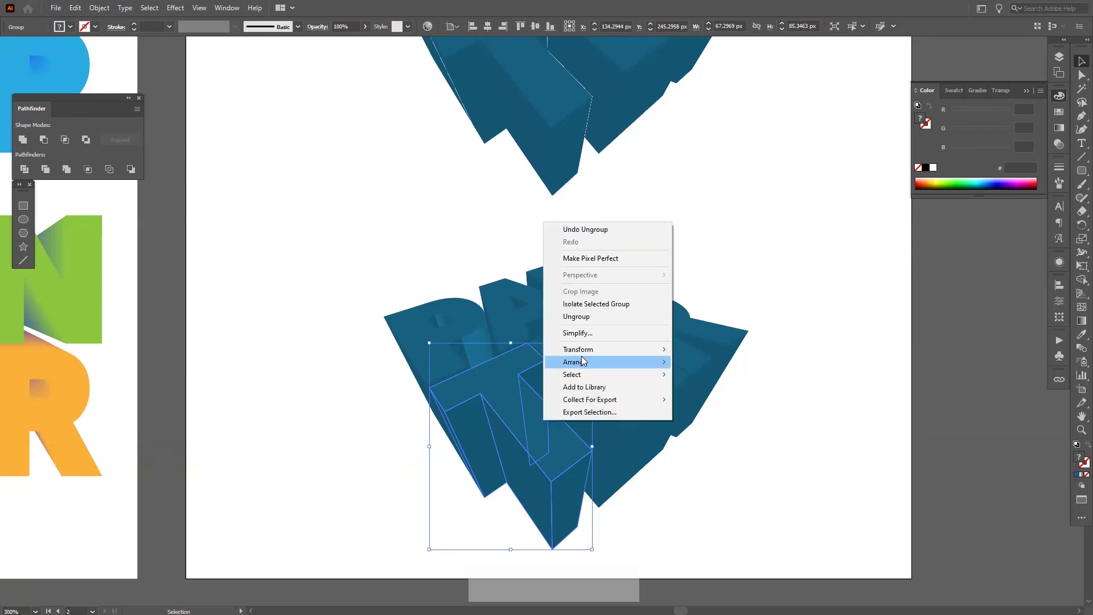
click(589, 322)
Step: Fill the E, T, R, A, N and P top faces with lighter blue 2B8DAF
click(610, 397)
shift+click(542, 435)
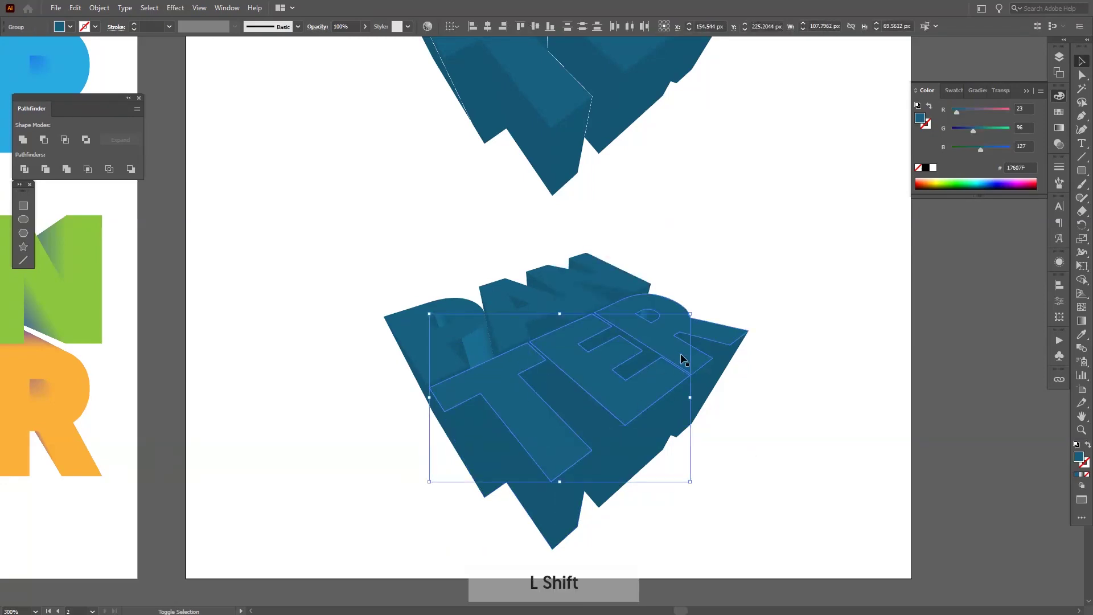
shift+click(619, 312)
shift+click(588, 299)
shift+click(444, 312)
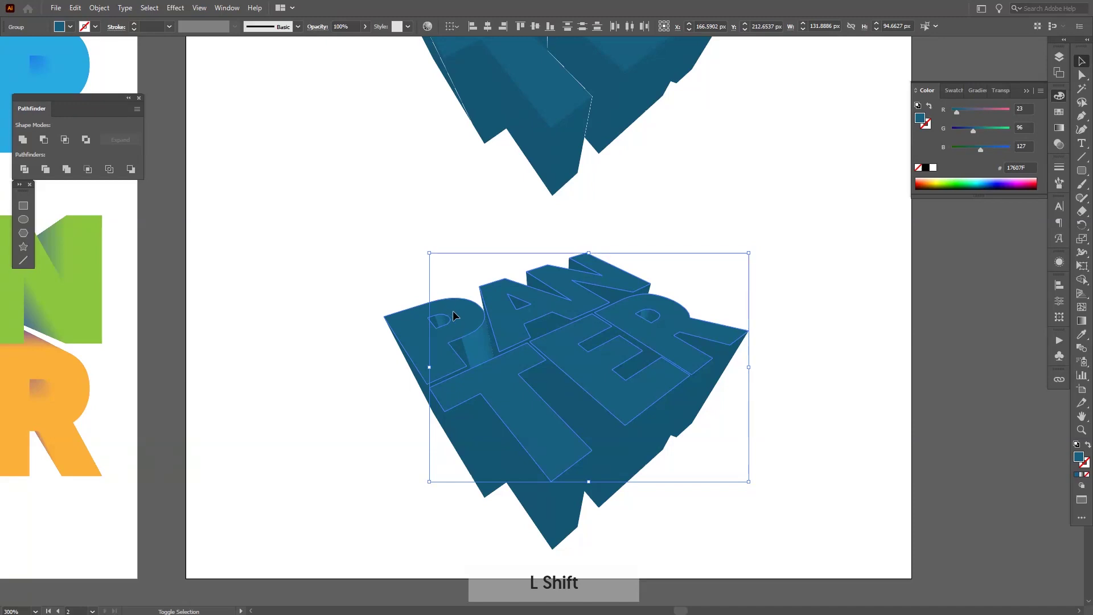
shift+click(454, 315)
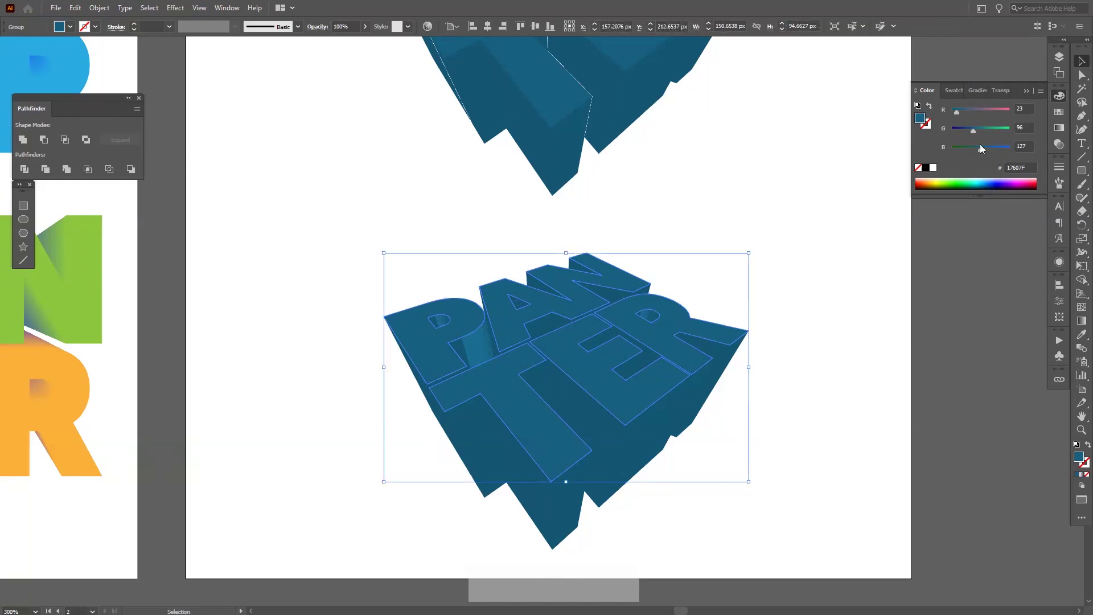
double_click(921, 118)
click(507, 289)
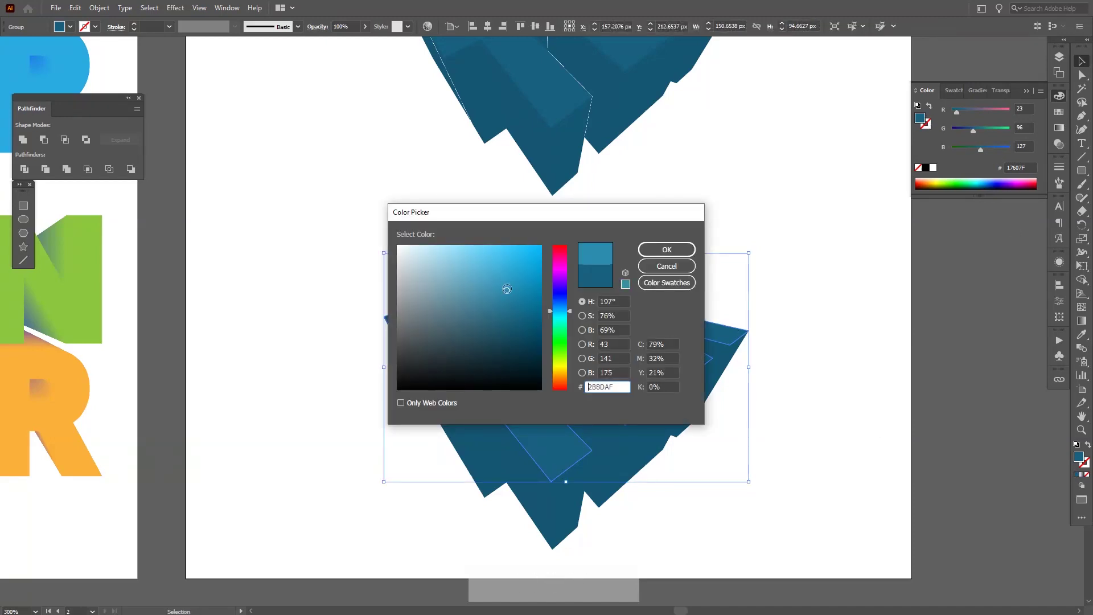
click(667, 250)
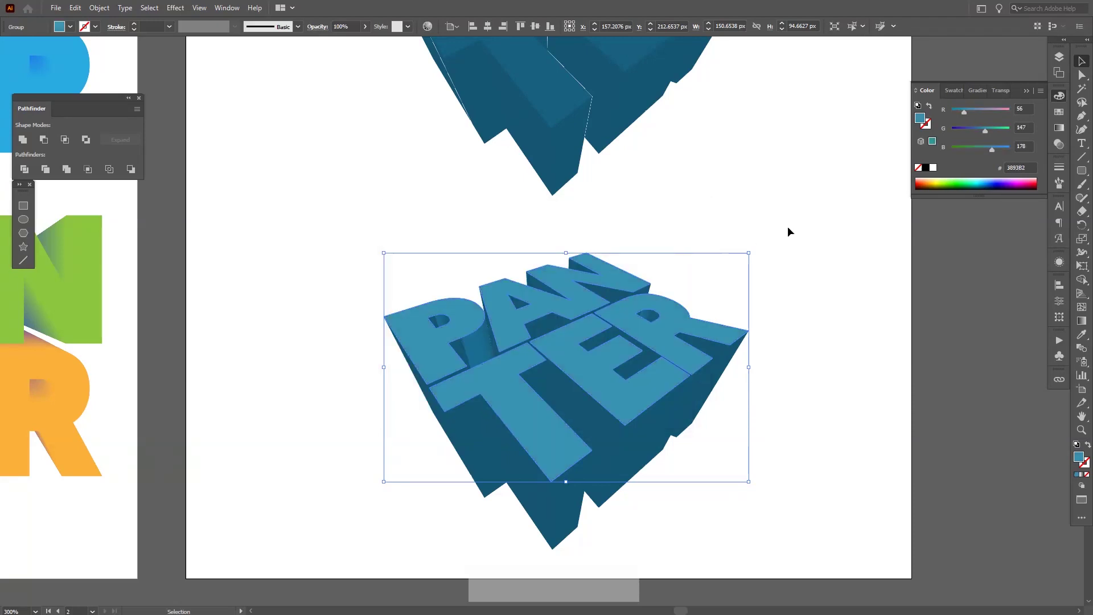
Step: Deselect the recoloured lettering and pan to show both artboards
click(747, 251)
scroll(747, 252, down, 4)
scroll(723, 267, up, 4)
scroll(716, 265, down, 3)
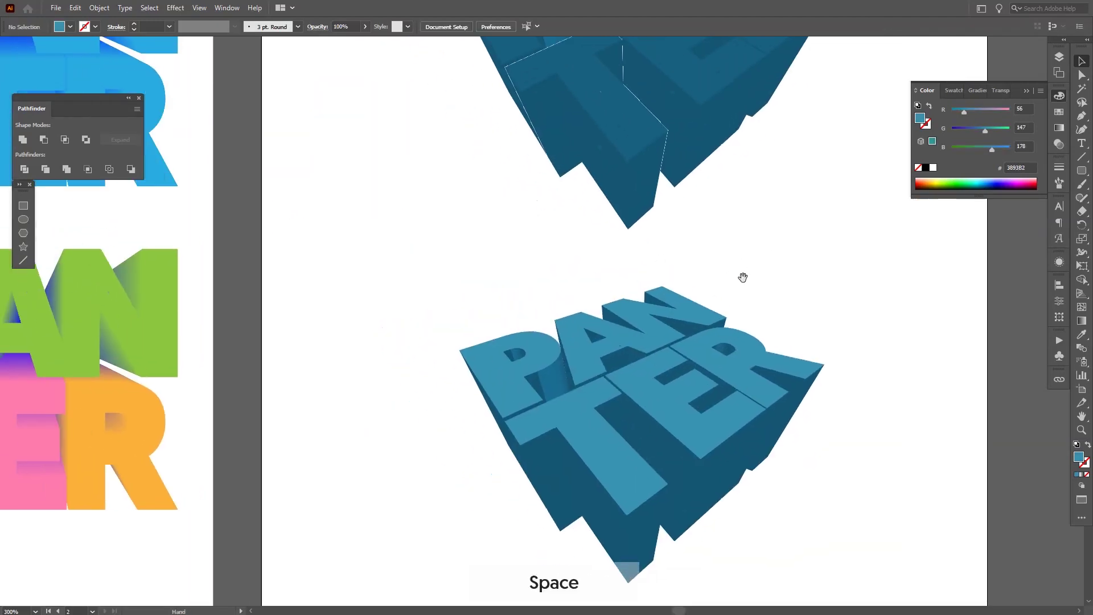
drag(754, 264, 872, 328)
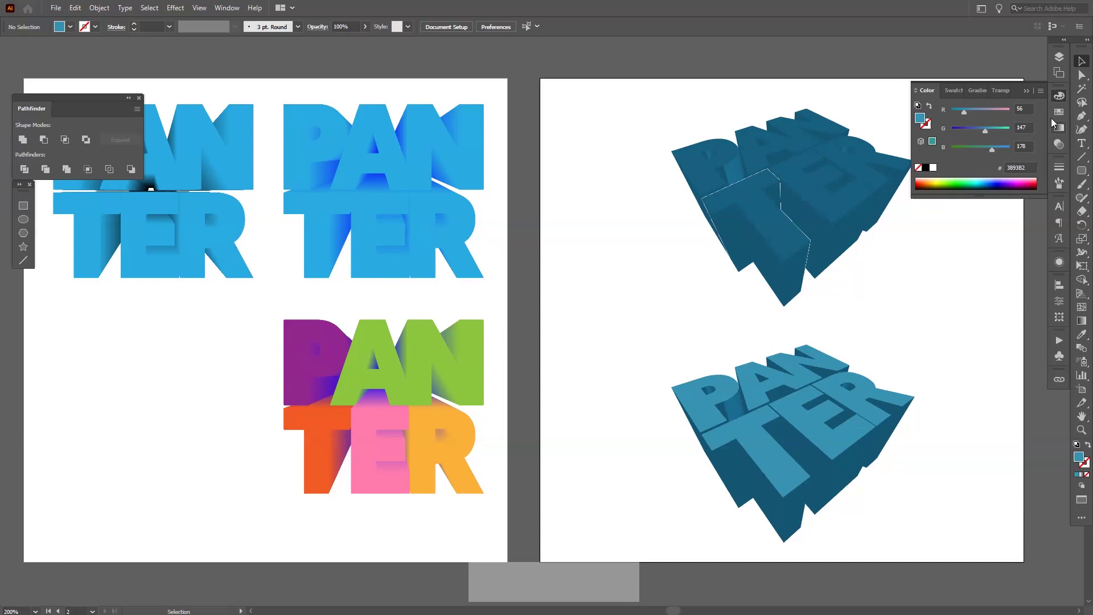
Step: Collapse the Color panel to its dock icon and frame both artboards with the 3D PANTER versions
click(1028, 92)
drag(991, 163, 993, 172)
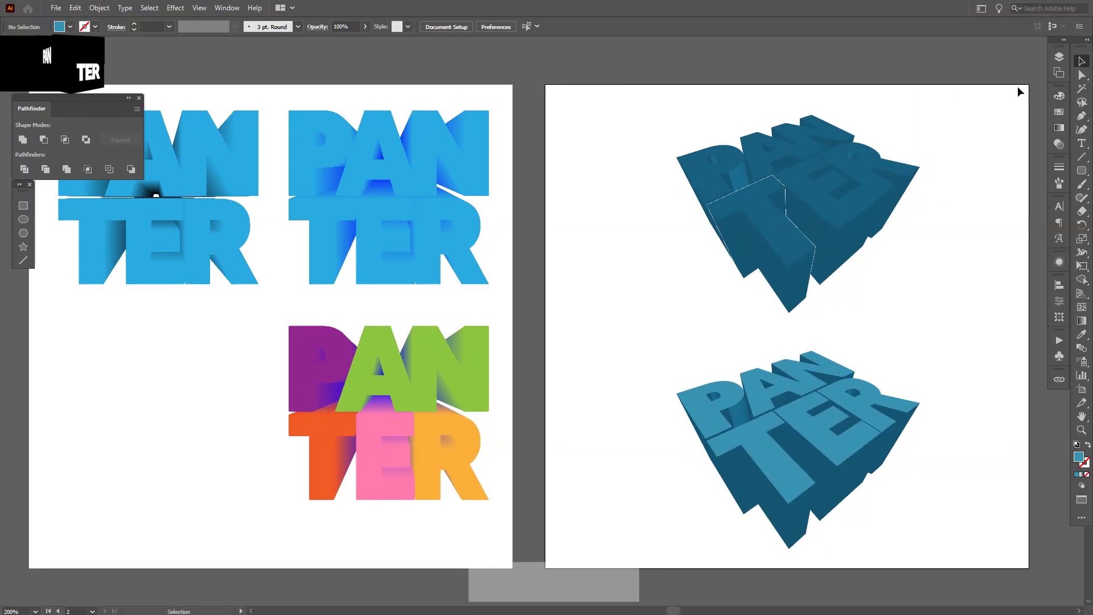
key(space)
mouse_move(1020, 92)
mouse_down()
mouse_move(1018, 83)
mouse_move(1019, 107)
mouse_up()
key(space)
drag(291, 265, 338, 266)
key(space)
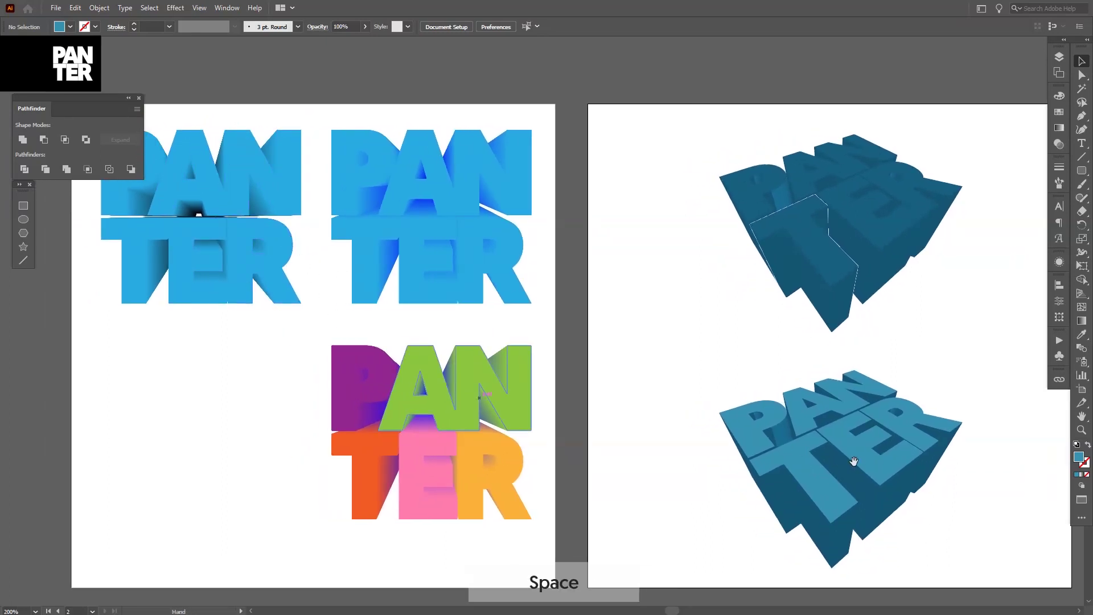
drag(786, 454, 779, 431)
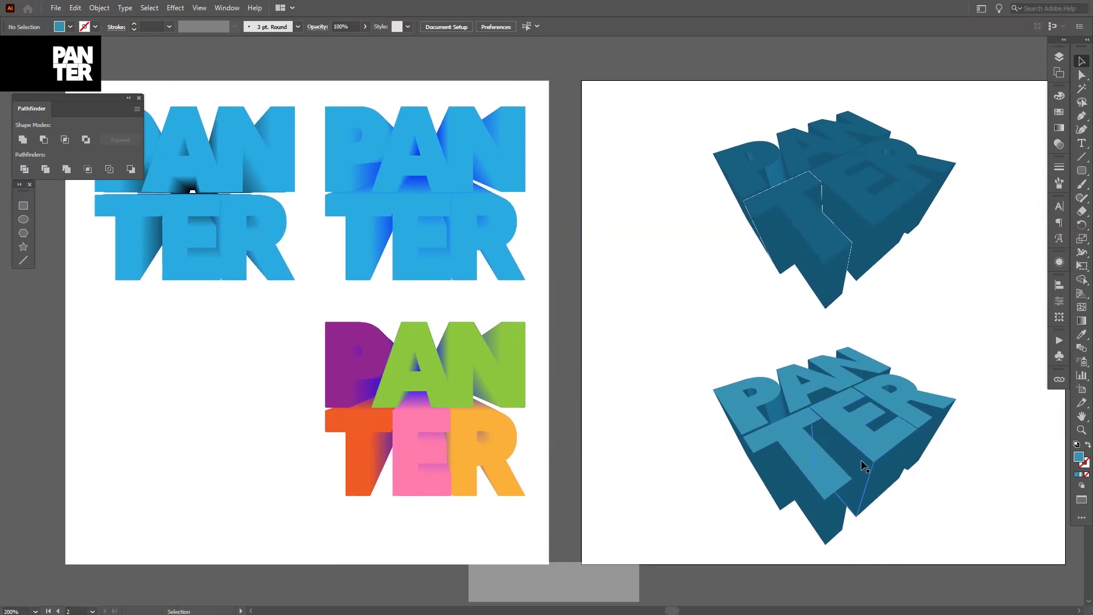